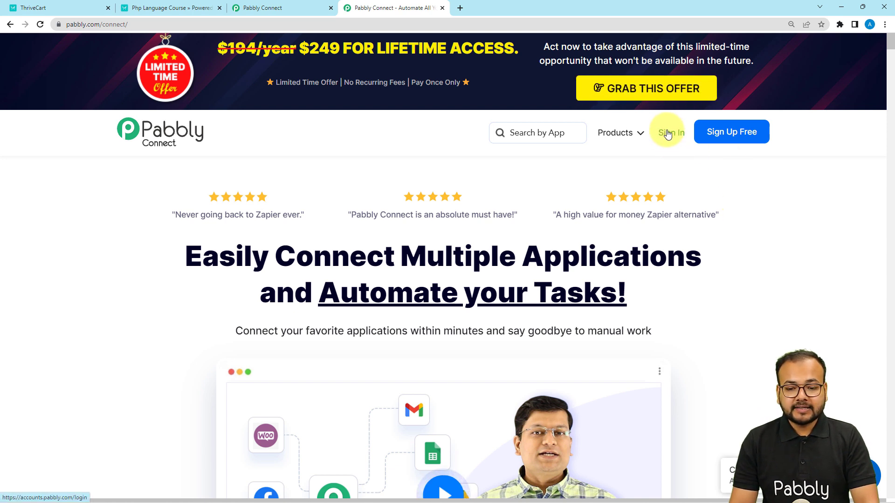
- Create a new workflow named "Send Date Wise Notifications for Selling Subscriptions"
{"action": "mouse_move", "coordinate": [619, 133]}
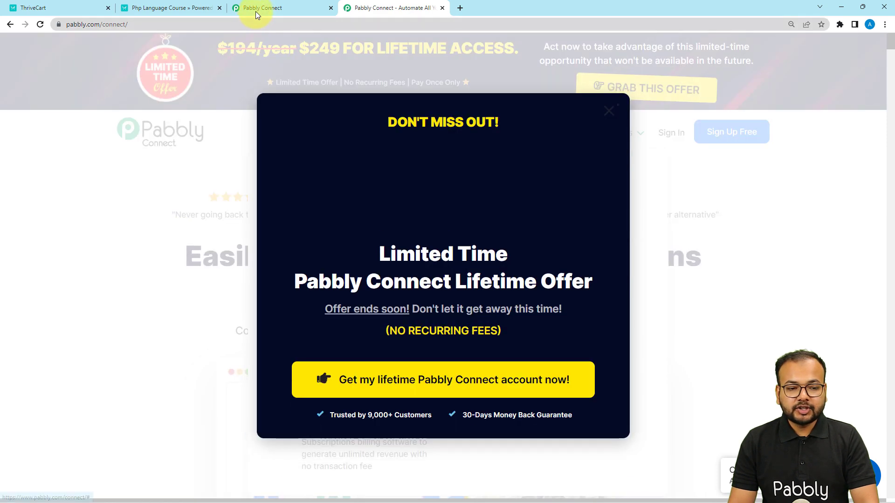
{"action": "left_click", "coordinate": [248, 8]}
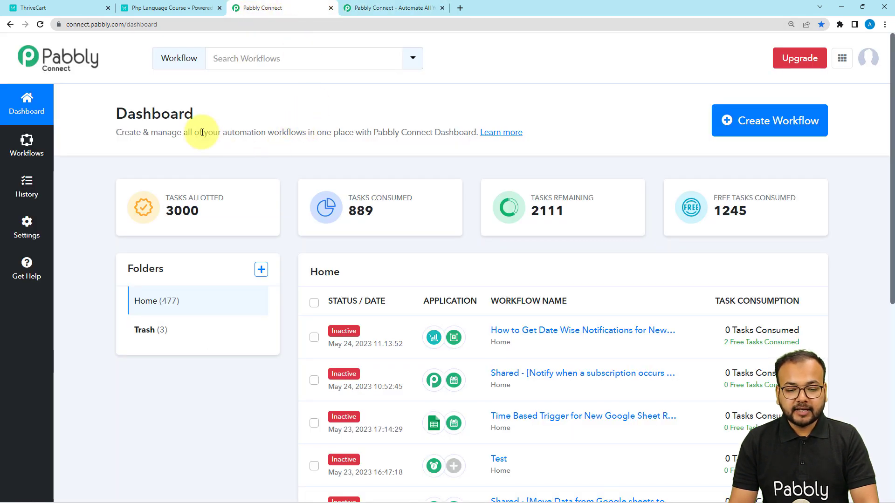
{"action": "left_click", "coordinate": [739, 128]}
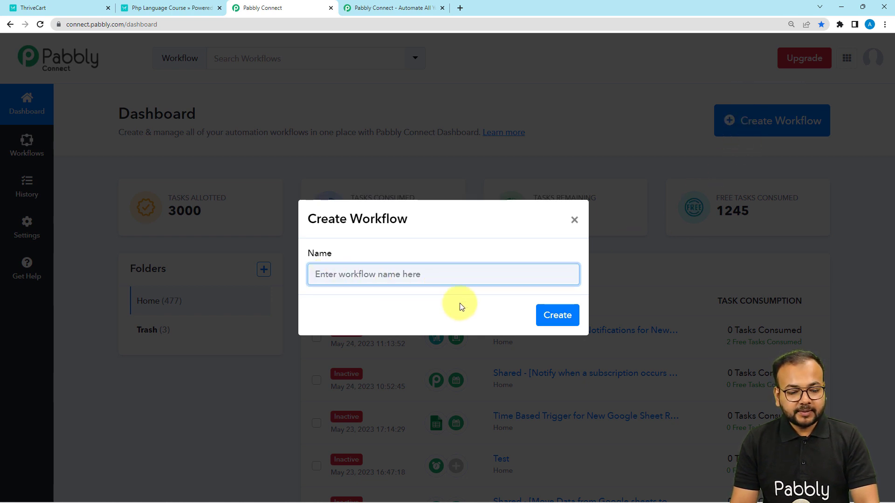
{"action": "type", "text": "Send Date Wise Notifications for Selling Subscriptions"}
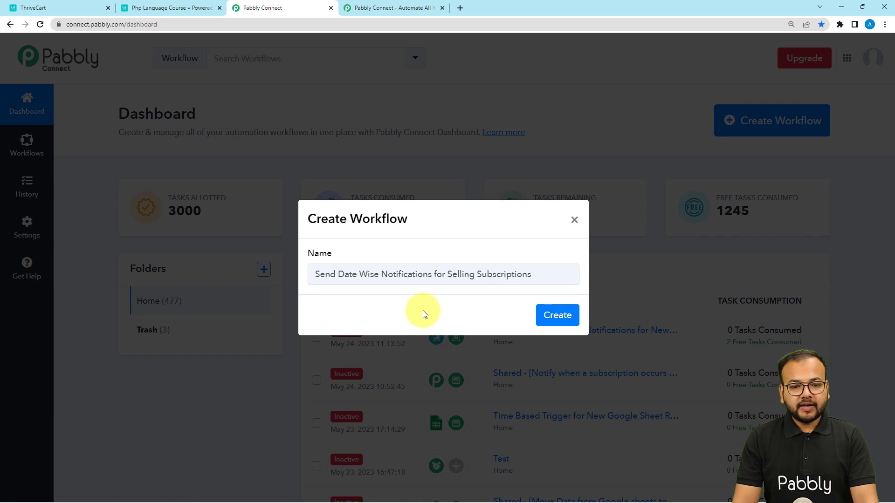
{"action": "left_click", "coordinate": [555, 326]}
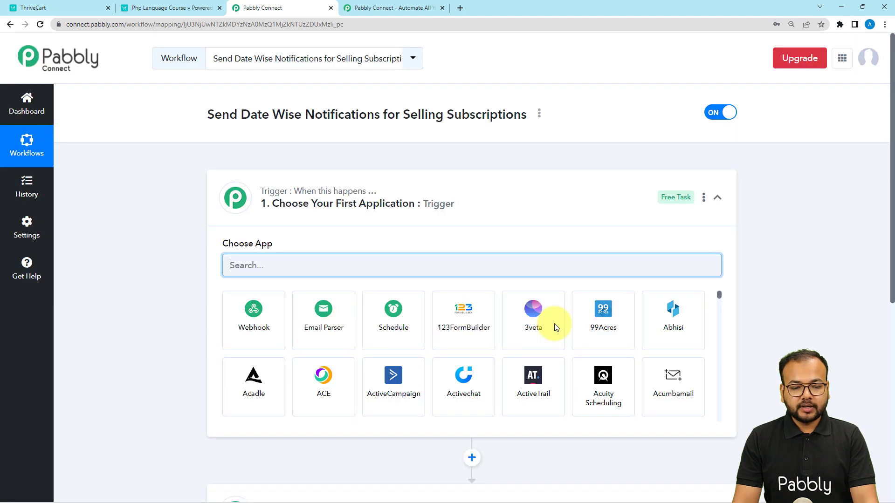
{"action": "left_click", "coordinate": [453, 192]}
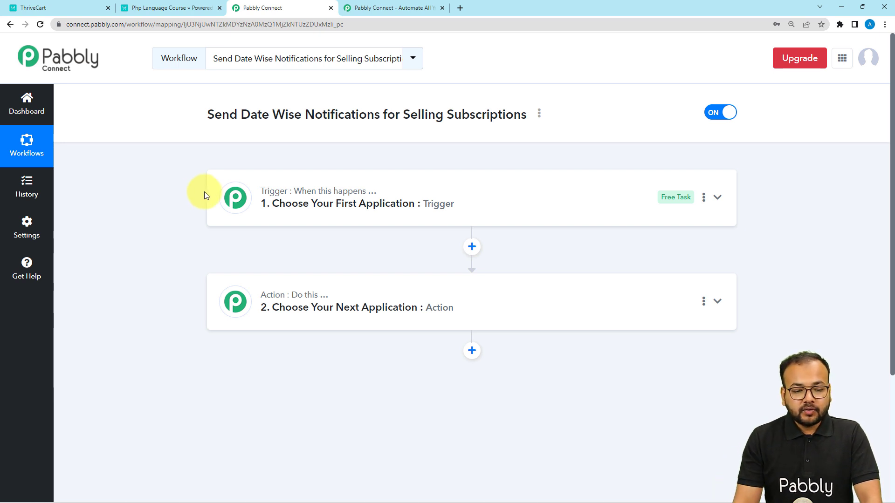
{"action": "left_click", "coordinate": [300, 205]}
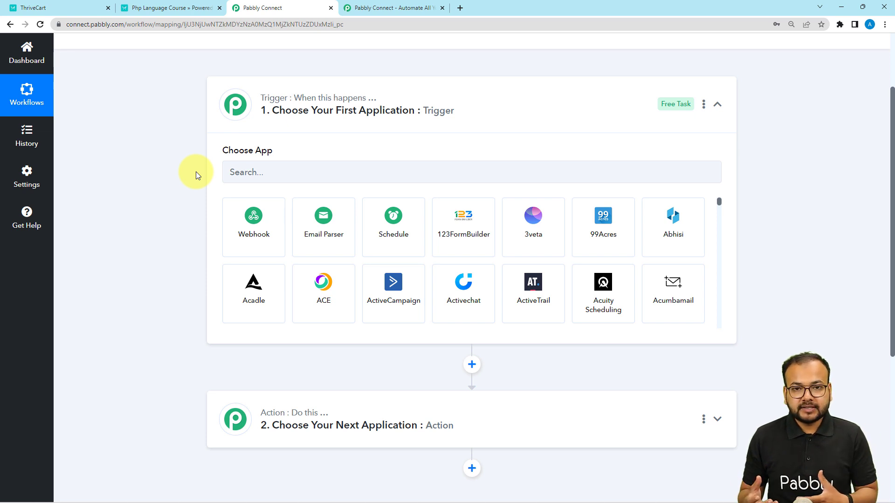
{"action": "left_click", "coordinate": [79, 8]}
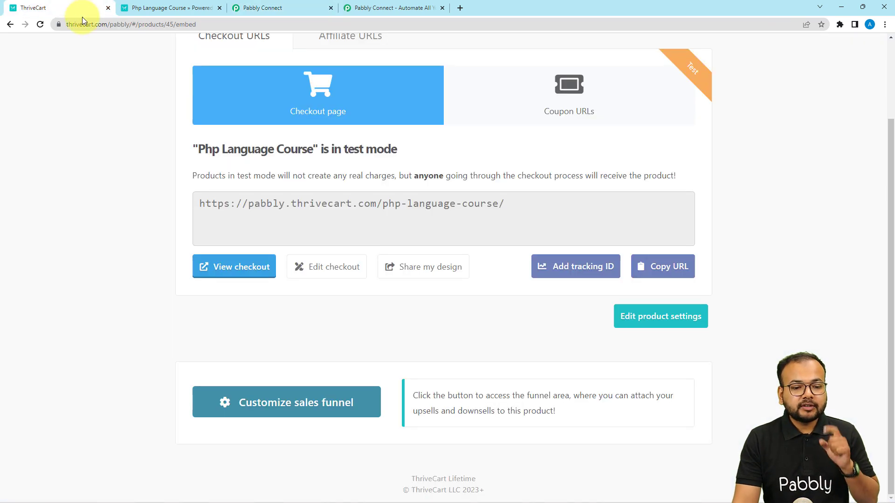
{"action": "scroll", "coordinate": [108, 191], "scroll_direction": "up", "scroll_amount": 2}
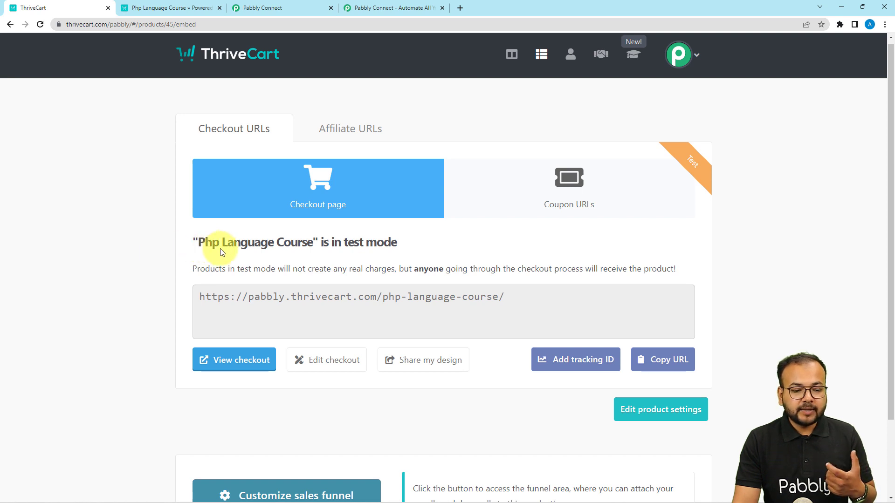
{"action": "left_click", "coordinate": [243, 8]}
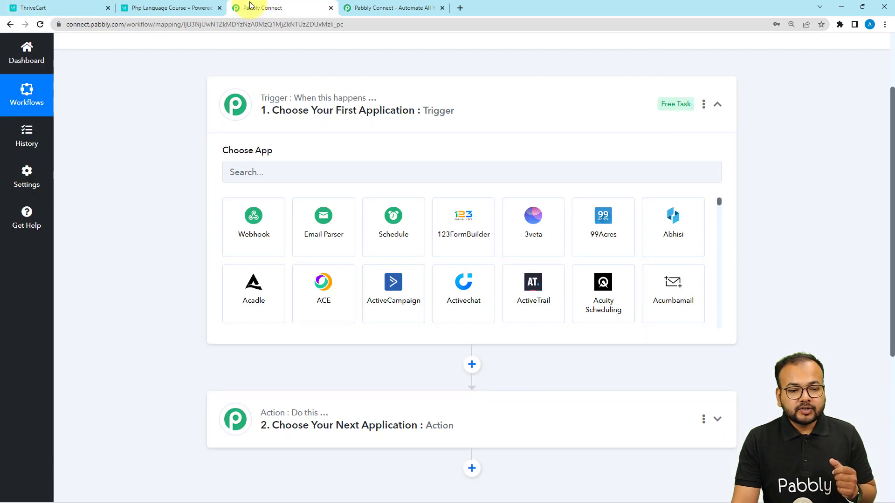
- Search for ThriveCart and choose it as the trigger application
{"action": "left_click", "coordinate": [272, 172]}
{"action": "type", "text": "thri"}
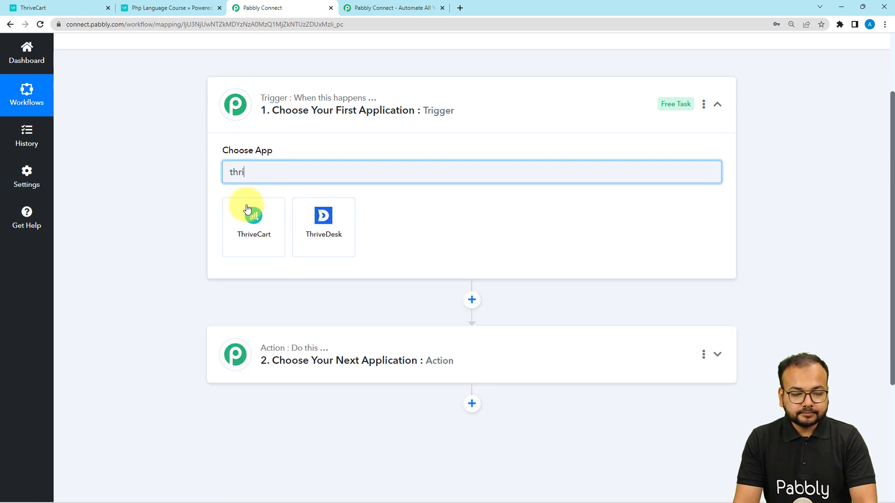
{"action": "left_click", "coordinate": [252, 211]}
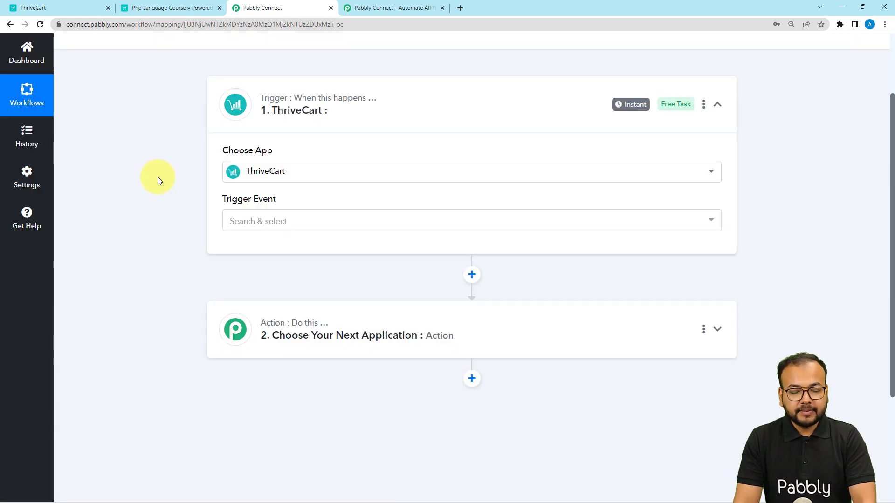
- Set the trigger event to Product Purchase
{"action": "scroll", "coordinate": [158, 177], "scroll_direction": "down", "scroll_amount": 1}
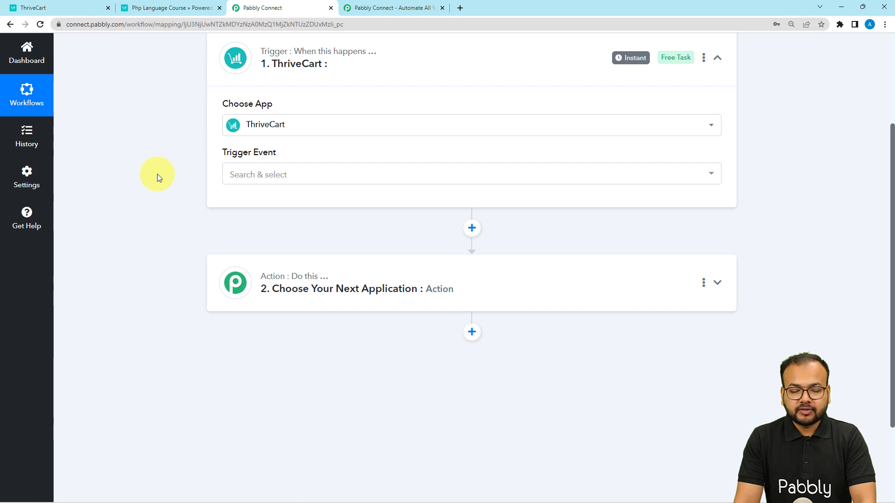
{"action": "scroll", "coordinate": [170, 189], "scroll_direction": "down", "scroll_amount": 1}
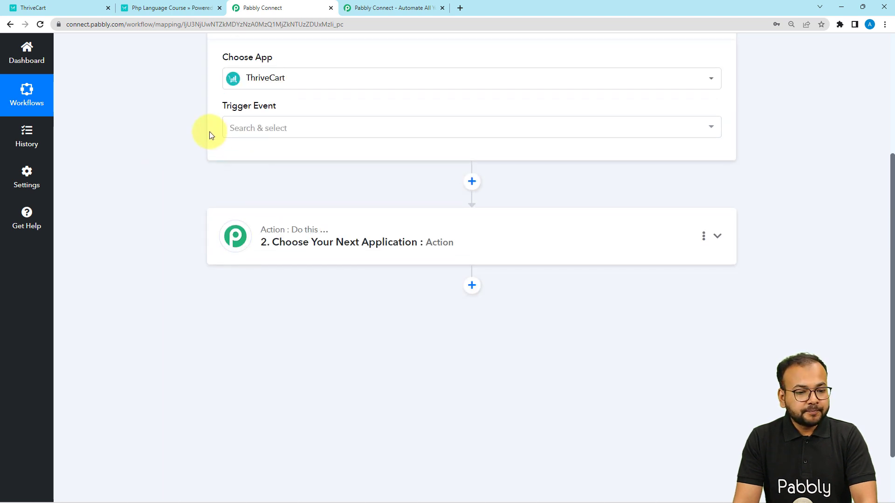
{"action": "left_click", "coordinate": [248, 136]}
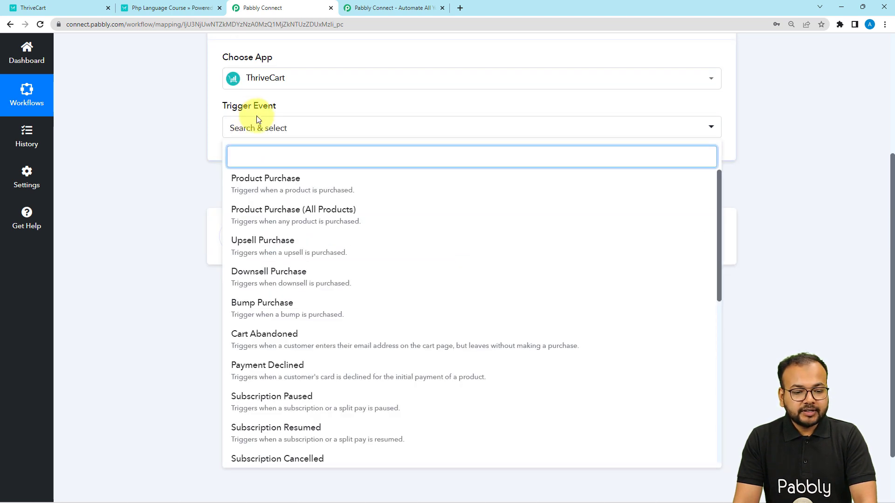
{"action": "left_click", "coordinate": [267, 179]}
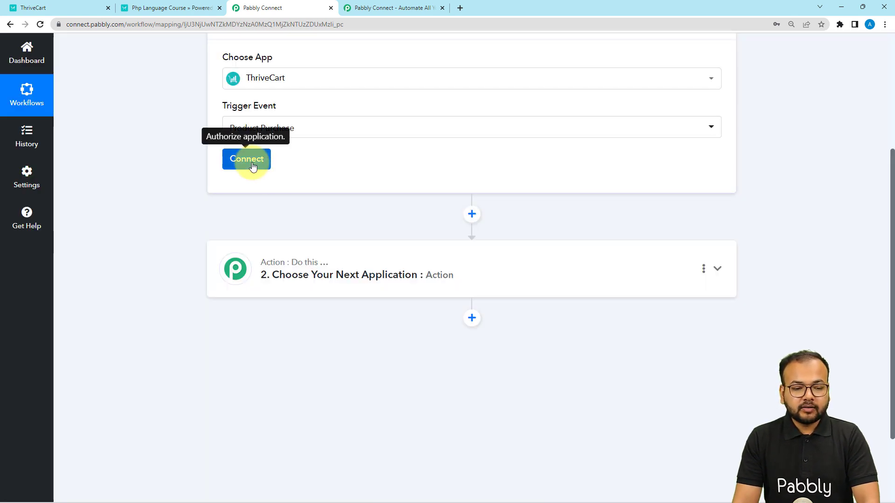
- Start connecting the ThriveCart account and choose to add a new connection
{"action": "left_click", "coordinate": [252, 167]}
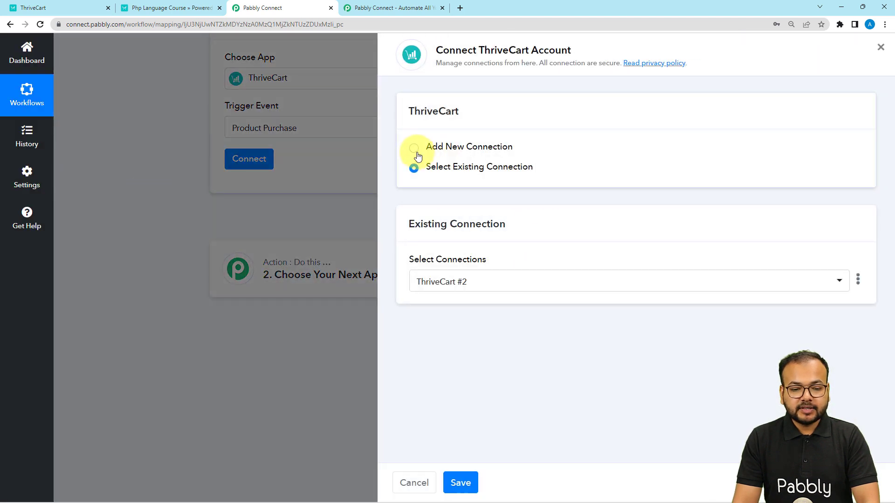
{"action": "left_click", "coordinate": [415, 148]}
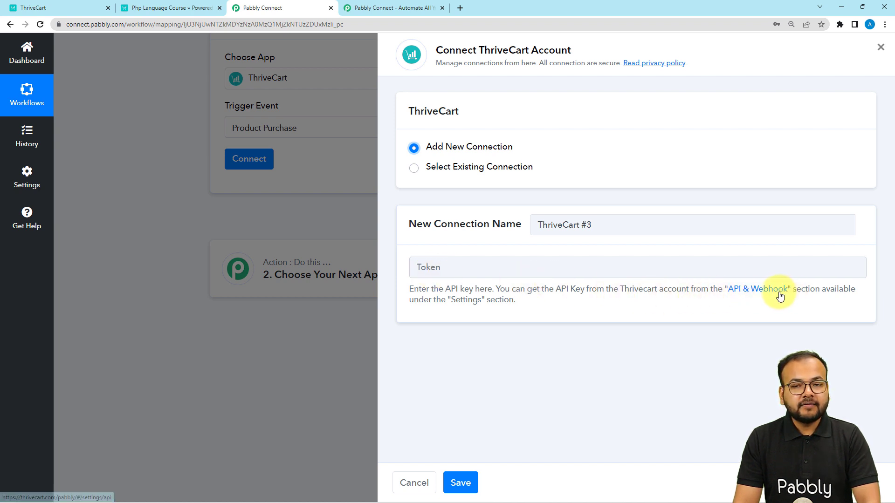
- In ThriveCart's API & webhooks settings, create a new API key named pbbly and copy it
{"action": "left_click", "coordinate": [93, 10]}
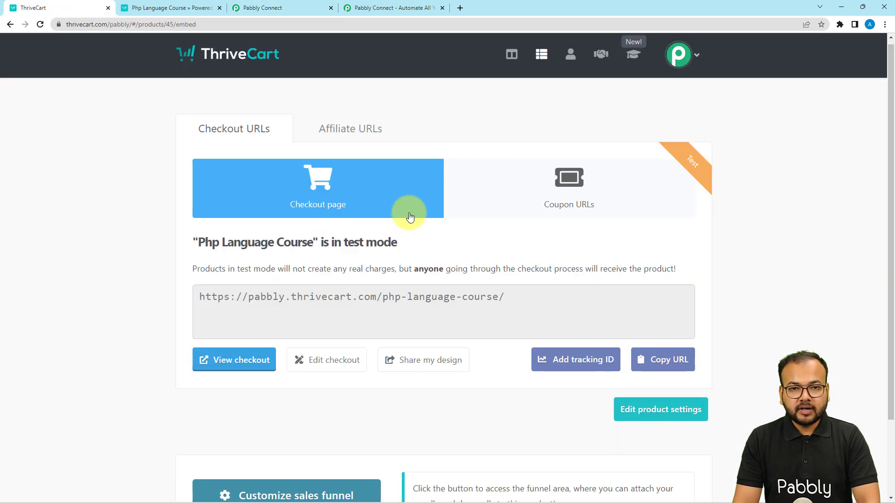
{"action": "left_click", "coordinate": [682, 59]}
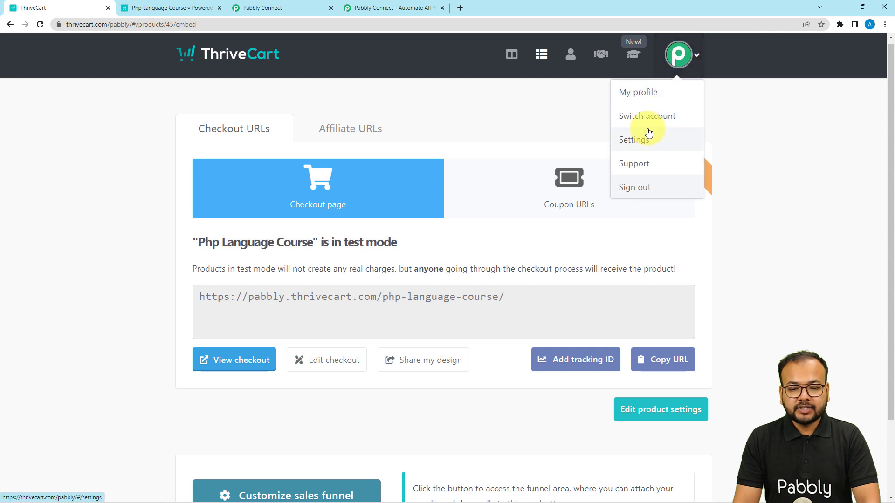
{"action": "left_click", "coordinate": [628, 142]}
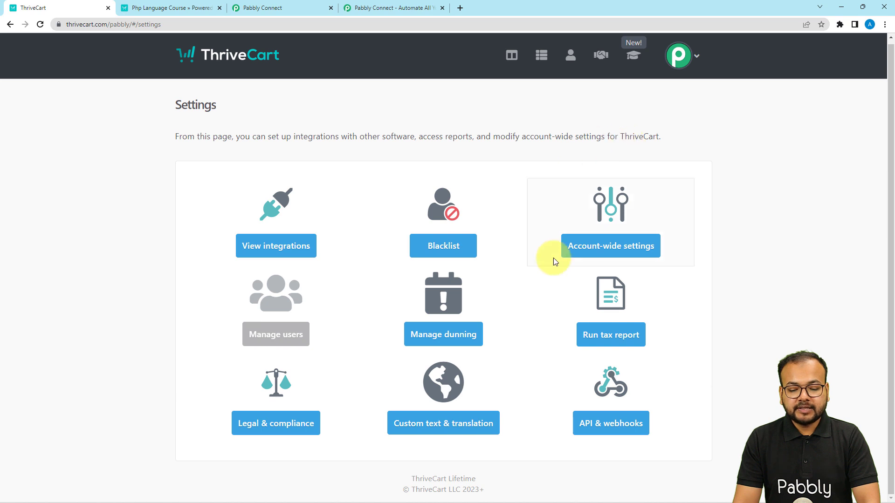
{"action": "left_click", "coordinate": [610, 424]}
{"action": "scroll", "coordinate": [385, 193], "scroll_direction": "down", "scroll_amount": 1}
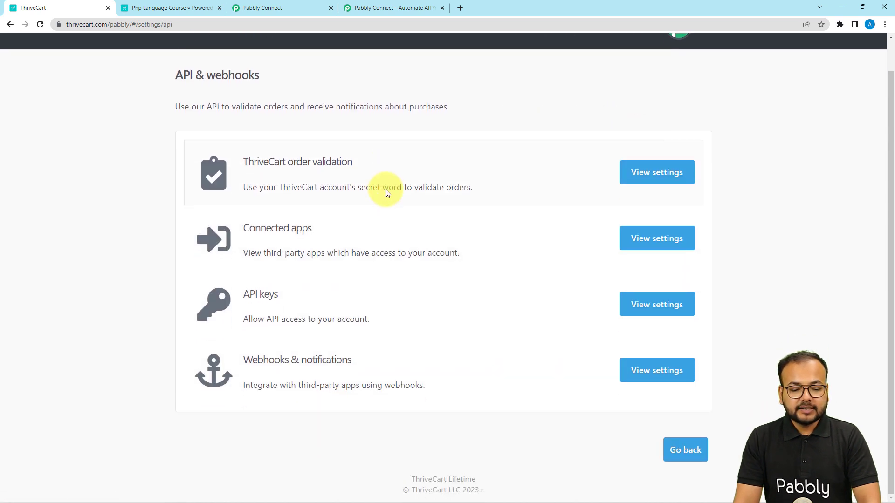
{"action": "left_click", "coordinate": [636, 312]}
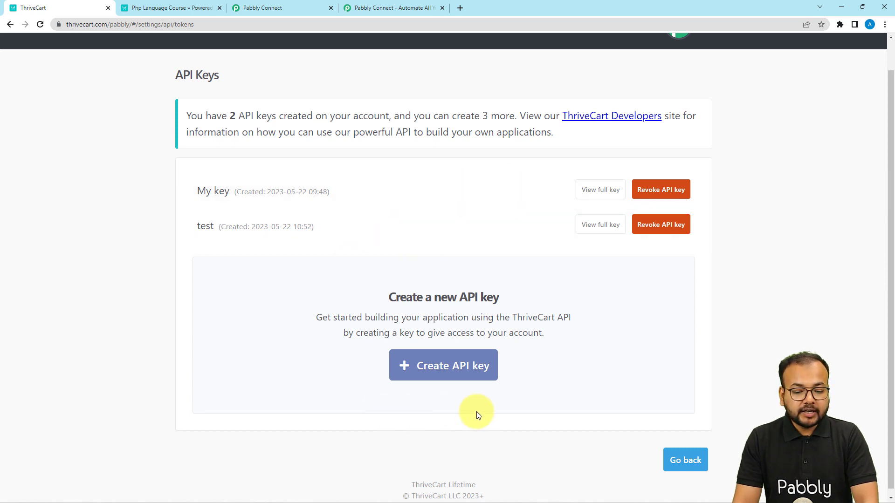
{"action": "left_click", "coordinate": [476, 372]}
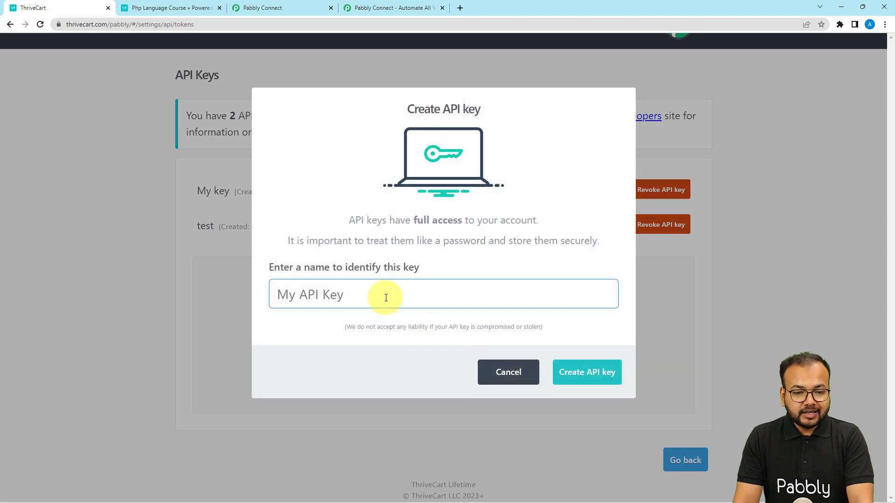
{"action": "type", "text": "p"}
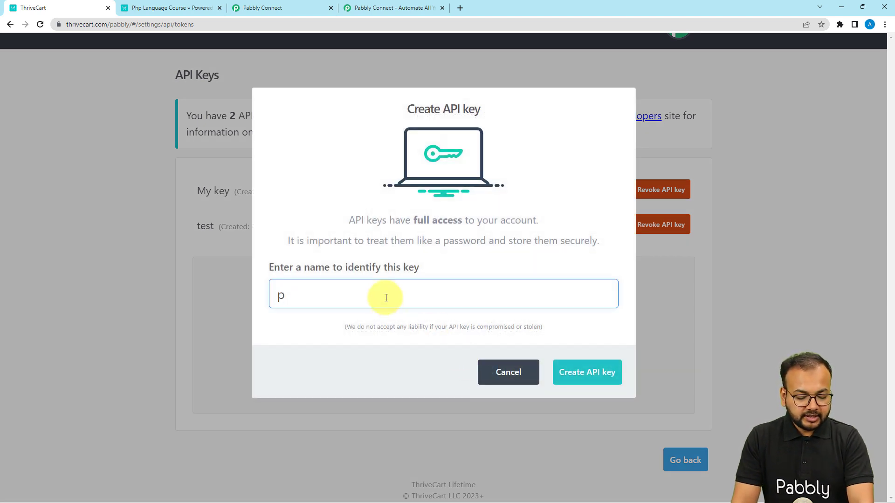
{"action": "type", "text": "bbl"}
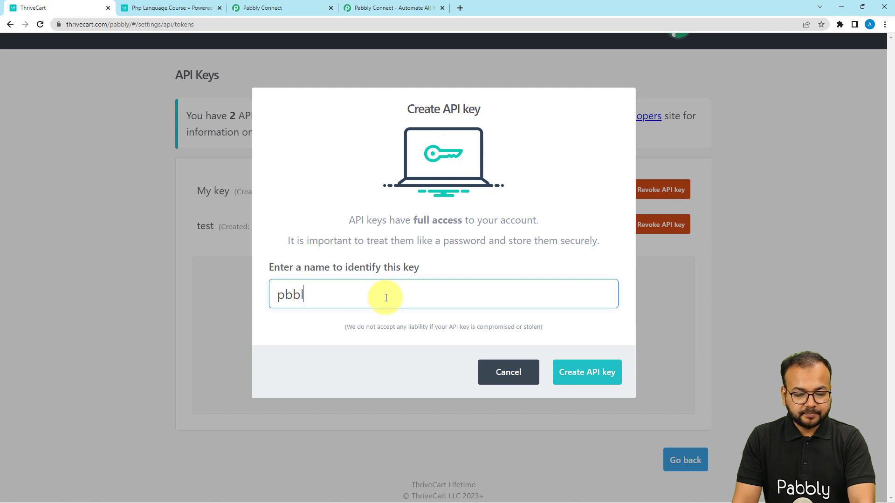
{"action": "type", "text": "y"}
{"action": "left_click", "coordinate": [565, 372]}
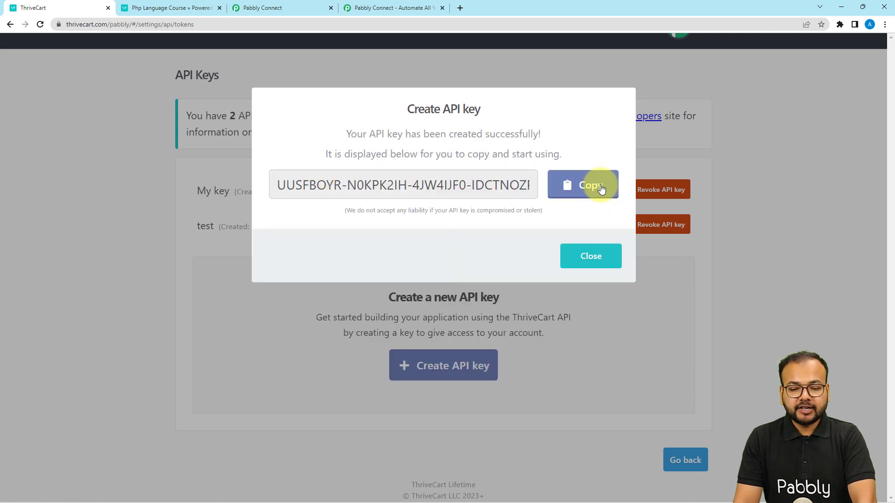
{"action": "left_click", "coordinate": [610, 197]}
- Paste the API key into the connection's Token field and save the new ThriveCart connection
{"action": "left_click", "coordinate": [286, 4]}
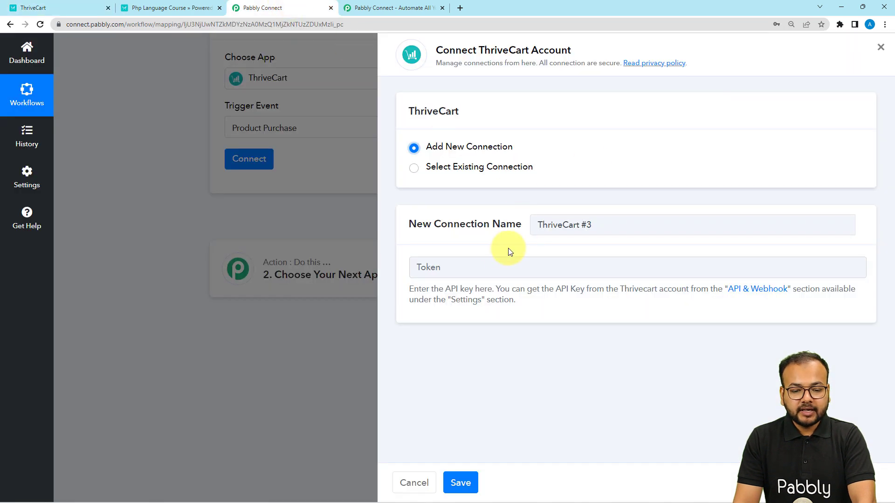
{"action": "right_click", "coordinate": [478, 267]}
{"action": "left_click", "coordinate": [504, 343]}
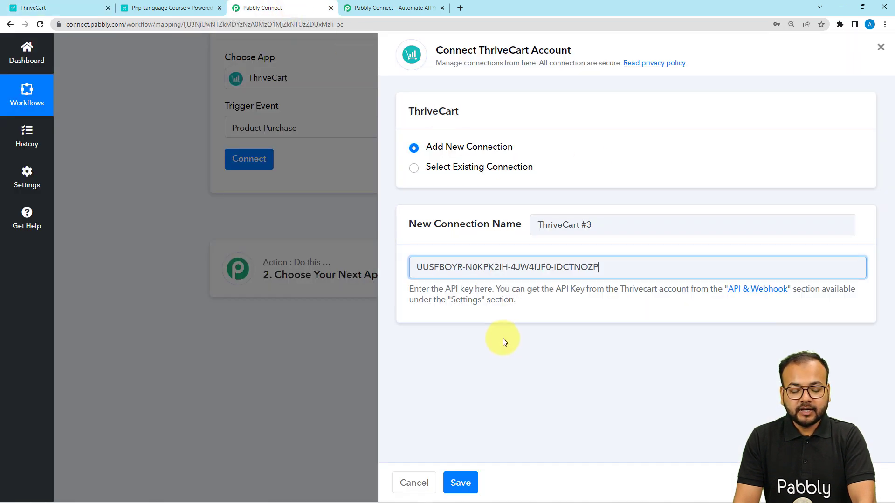
{"action": "left_click", "coordinate": [461, 483]}
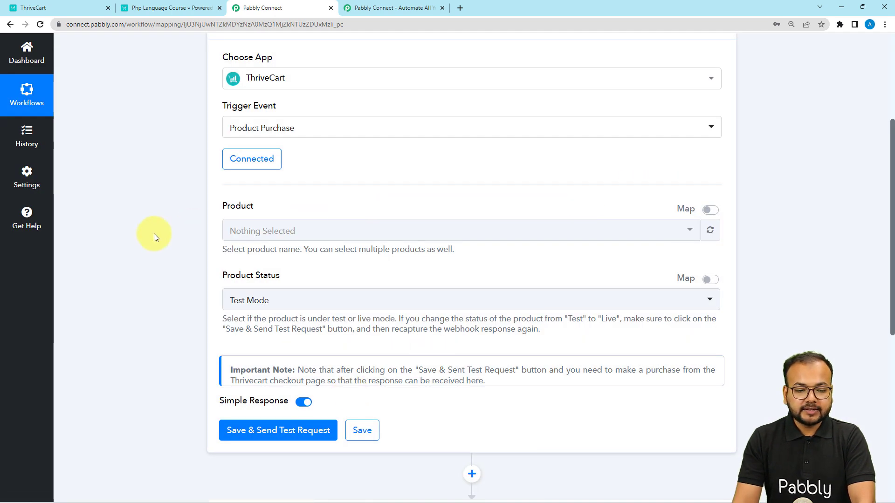
- Select Php Language Course as the product for the trigger
{"action": "scroll", "coordinate": [153, 236], "scroll_direction": "up", "scroll_amount": 1}
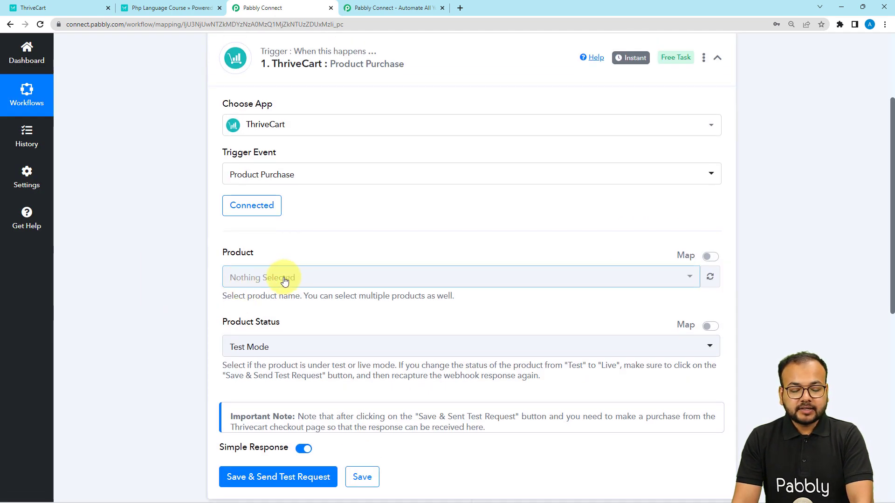
{"action": "left_click", "coordinate": [259, 281]}
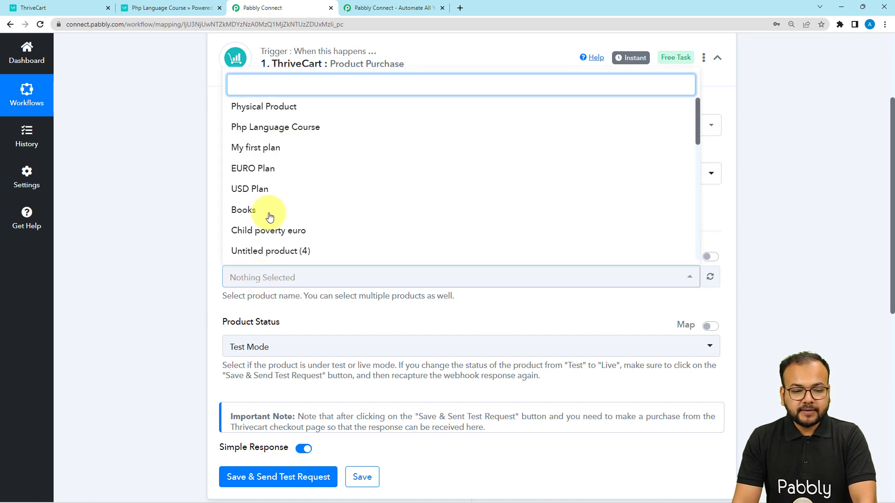
{"action": "left_click", "coordinate": [296, 134]}
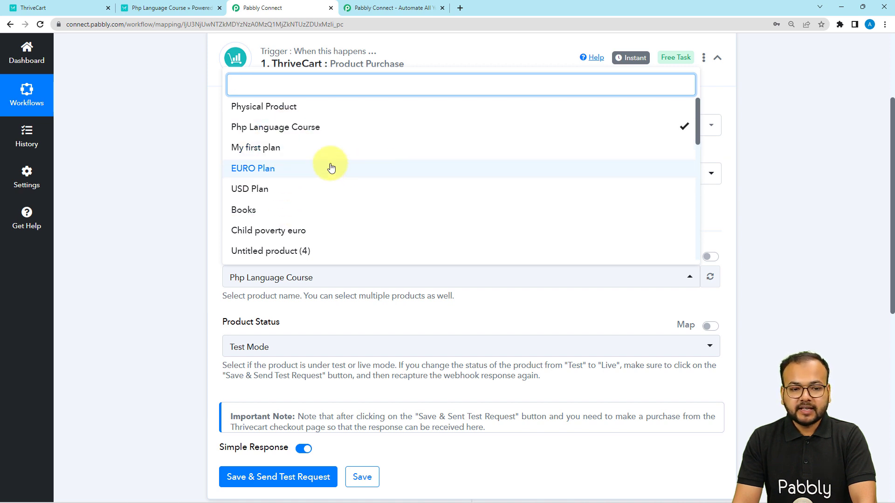
- Also select My first plan and EURO Plan, then deselect both
{"action": "left_click", "coordinate": [310, 152]}
{"action": "left_click", "coordinate": [288, 169]}
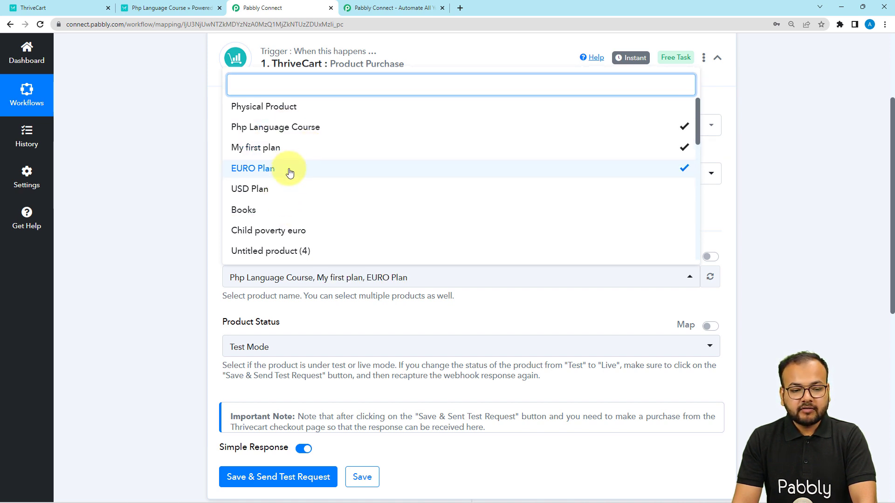
{"action": "left_click", "coordinate": [289, 171]}
{"action": "left_click", "coordinate": [286, 150]}
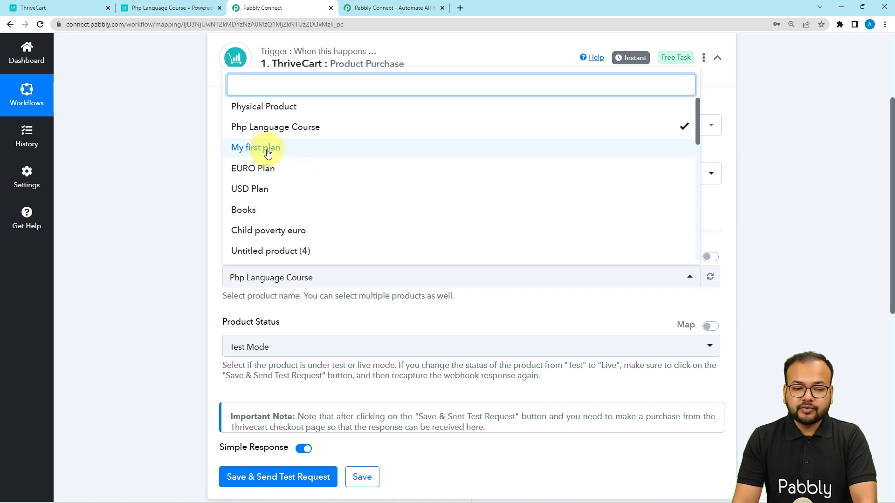
- Close the product list and save the trigger, sending a test request to wait for a webhook response
{"action": "left_click", "coordinate": [115, 178]}
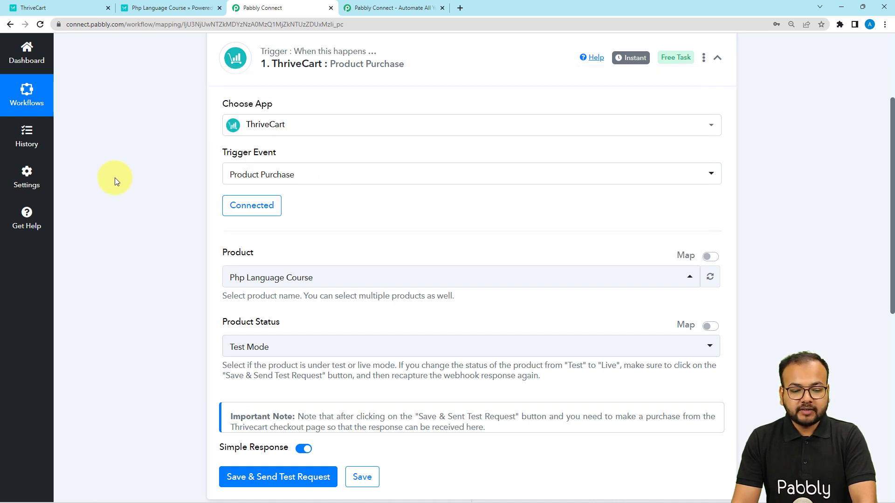
{"action": "scroll", "coordinate": [100, 321], "scroll_direction": "down", "scroll_amount": 2}
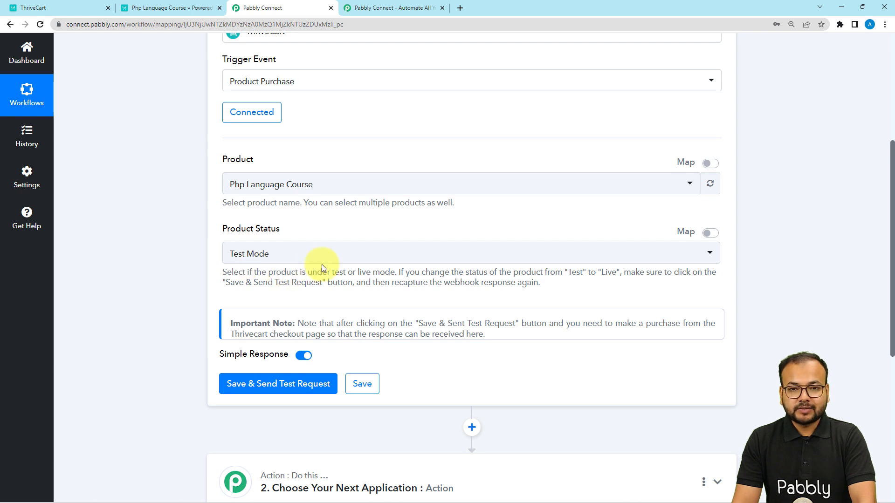
{"action": "scroll", "coordinate": [191, 285], "scroll_direction": "down", "scroll_amount": 1}
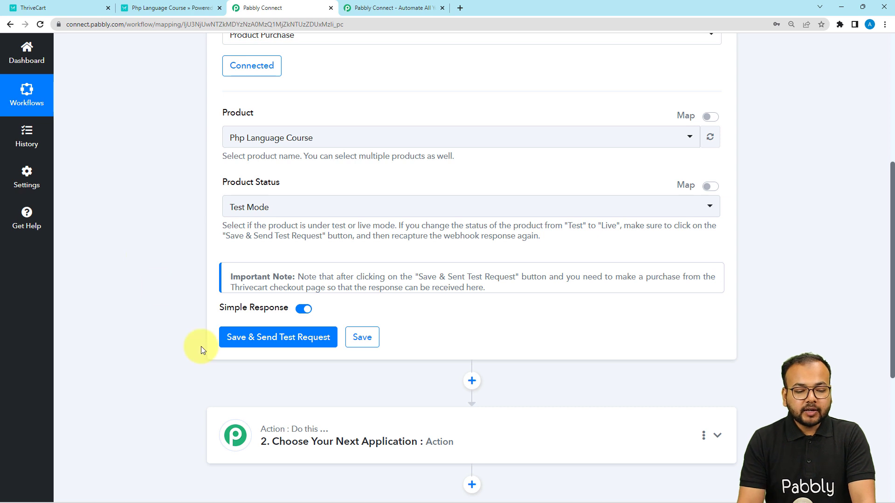
{"action": "left_click", "coordinate": [228, 338]}
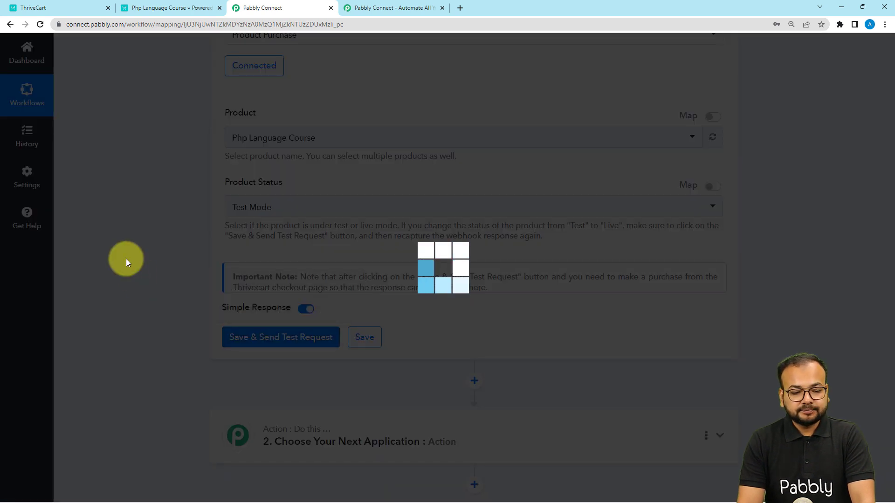
{"action": "scroll", "coordinate": [128, 257], "scroll_direction": "down", "scroll_amount": 2}
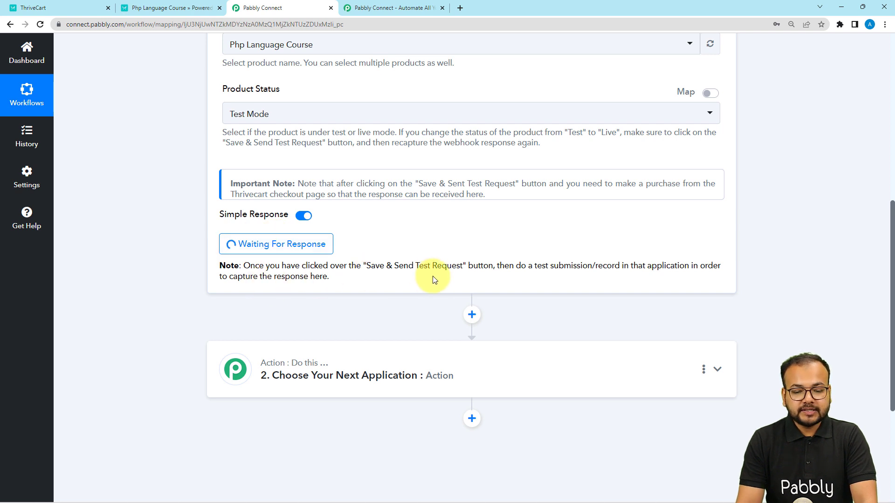
{"action": "left_click_drag", "start_coordinate": [548, 270], "coordinate": [550, 270]}
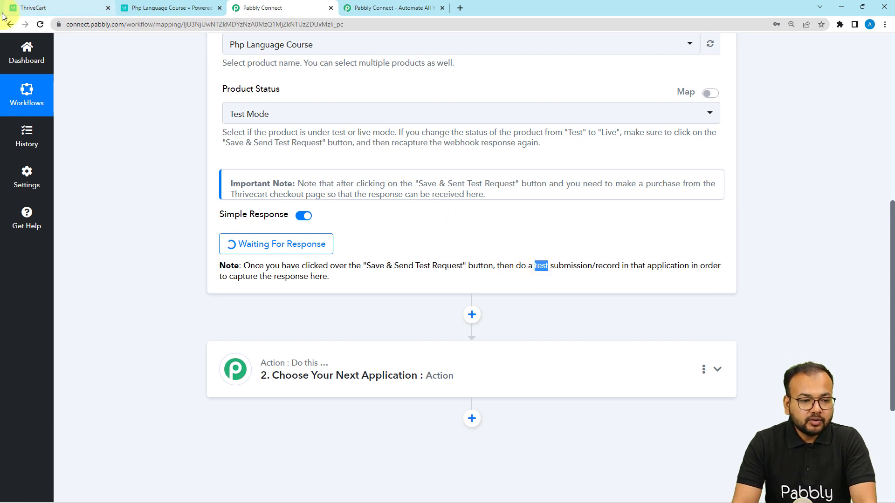
- Close the ThriveCart API key dialog, then enter a customer e-mail on the Php Language Course checkout and continue
{"action": "left_click", "coordinate": [75, 8]}
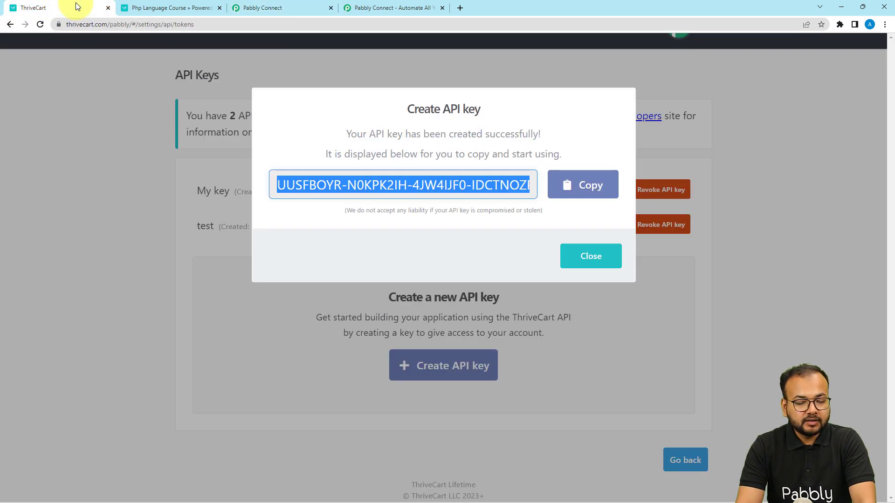
{"action": "left_click", "coordinate": [599, 258]}
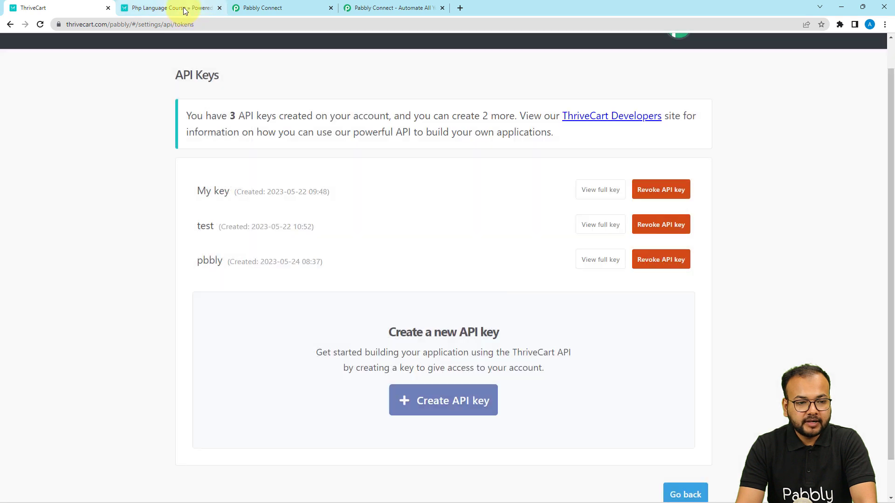
{"action": "left_click", "coordinate": [184, 9]}
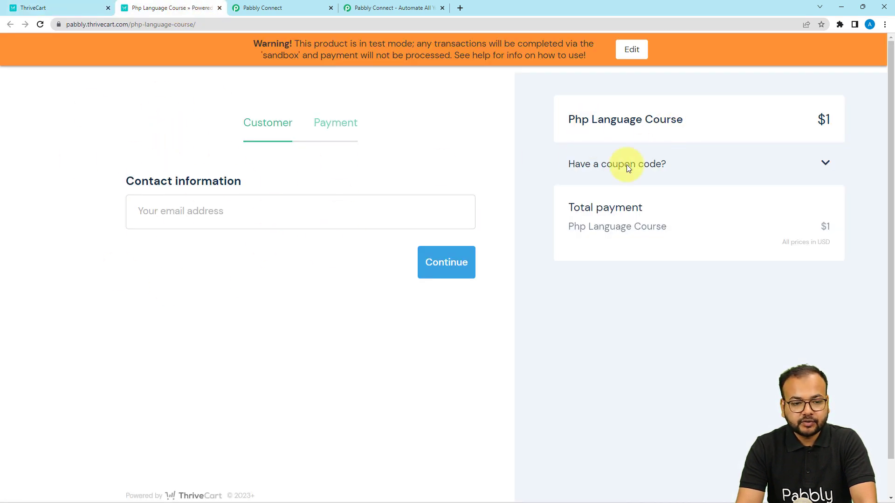
{"action": "left_click", "coordinate": [271, 216]}
{"action": "left_click", "coordinate": [216, 244]}
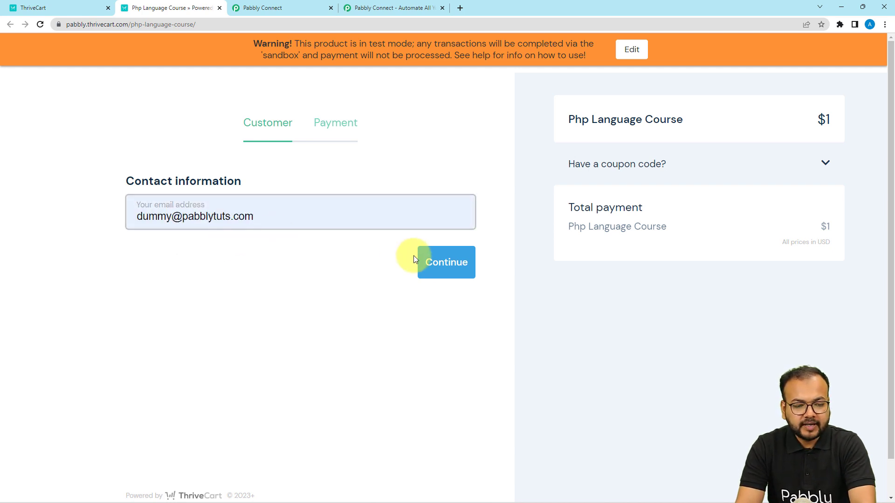
{"action": "left_click", "coordinate": [436, 275]}
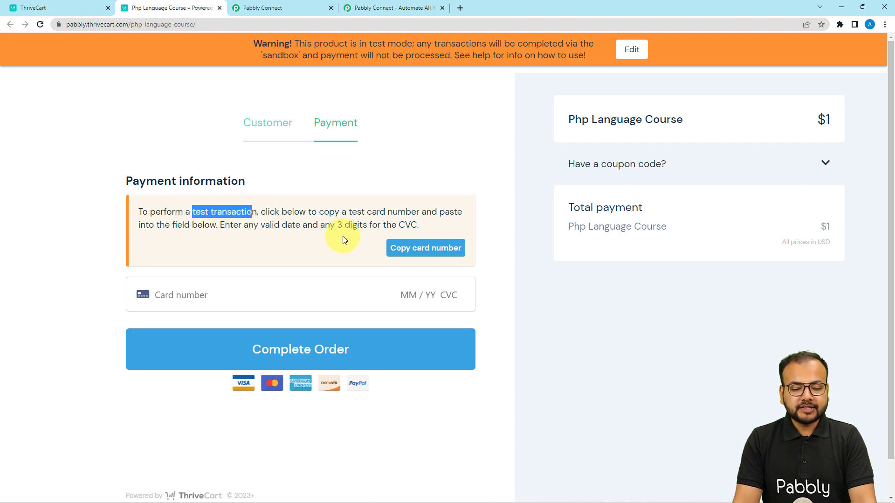
- Copy the test card number into the card field, enter an expiry date and CVC, and complete the order
{"action": "left_click", "coordinate": [402, 256]}
{"action": "left_click", "coordinate": [267, 289]}
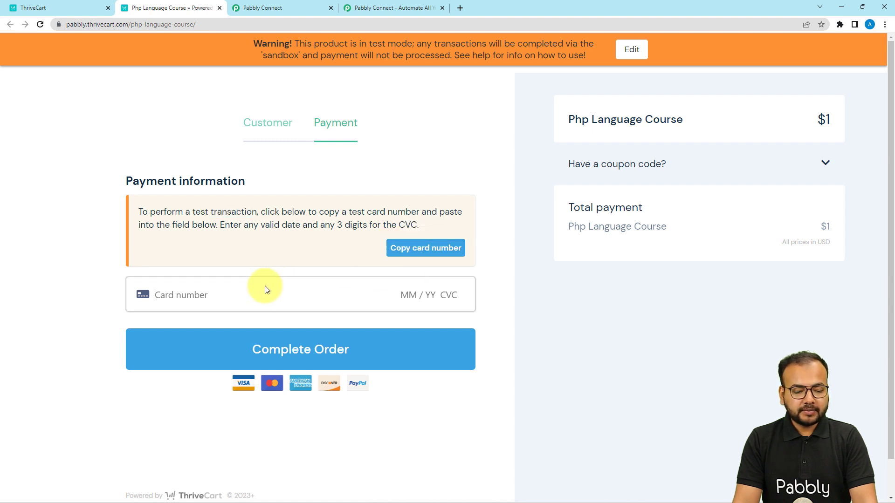
{"action": "key", "text": "ctrl+v"}
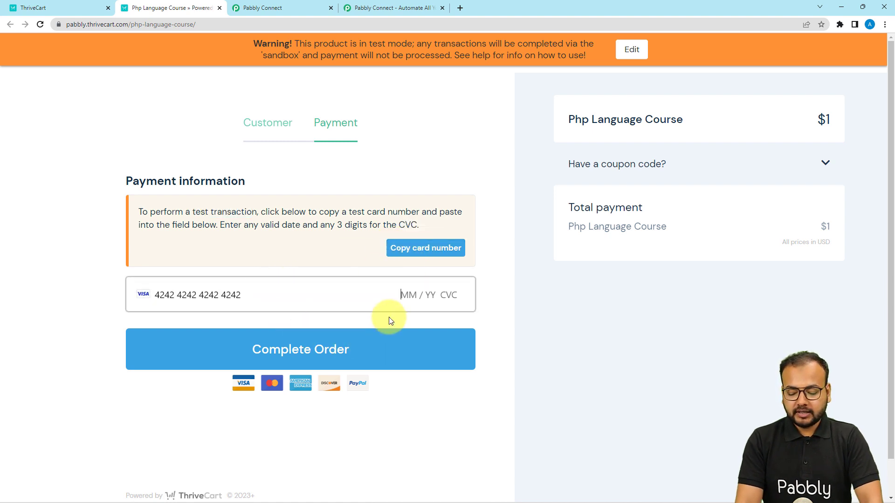
{"action": "type", "text": "01 / 25 1"}
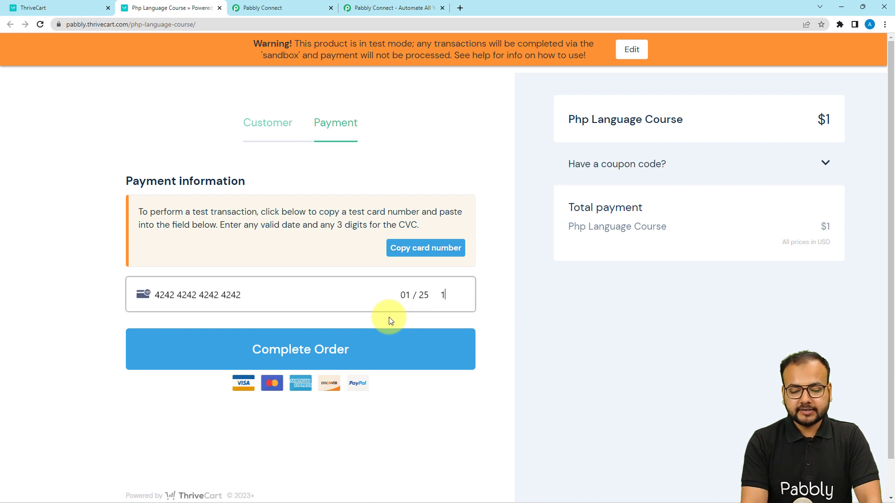
{"action": "type", "text": "11"}
{"action": "left_click", "coordinate": [368, 350]}
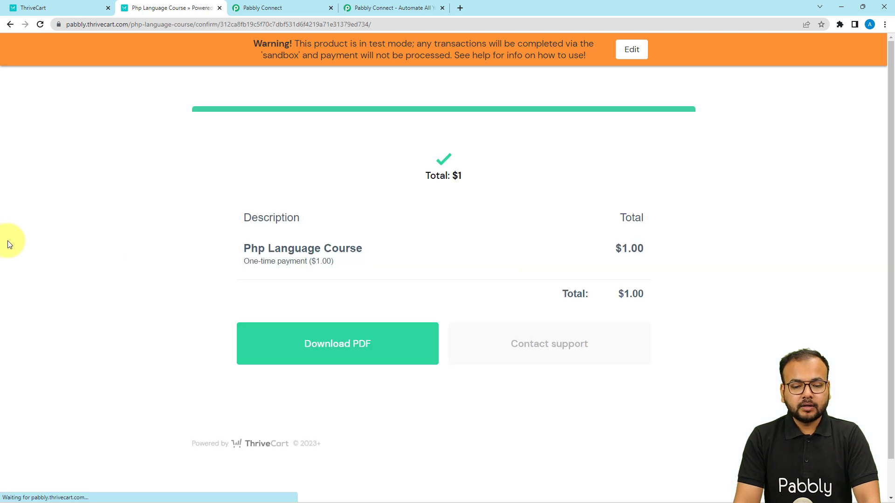
- Examine the webhook response fields captured in Pabbly Connect, especially the Order Date value
{"action": "scroll", "coordinate": [7, 241], "scroll_direction": "down", "scroll_amount": 2}
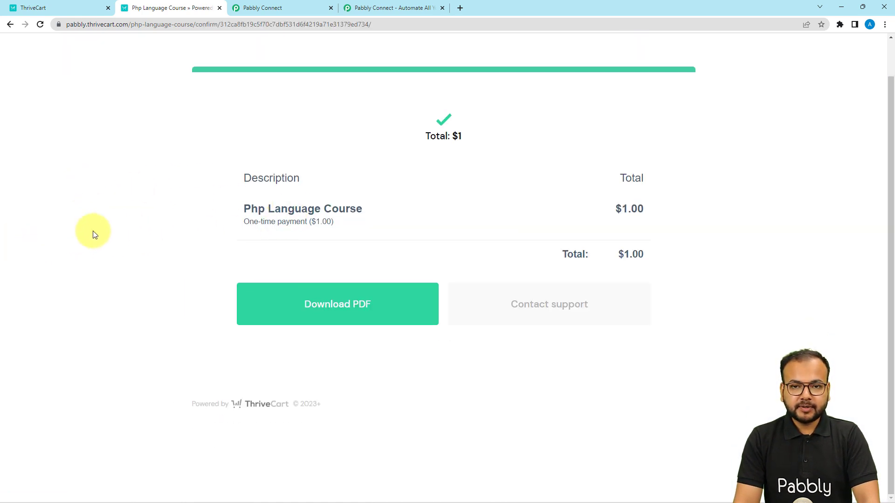
{"action": "left_click", "coordinate": [250, 8]}
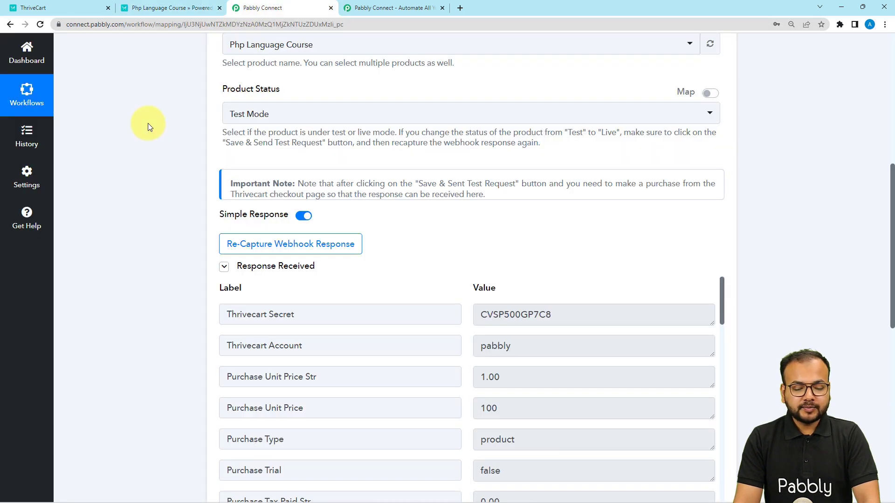
{"action": "scroll", "coordinate": [148, 126], "scroll_direction": "down", "scroll_amount": 3}
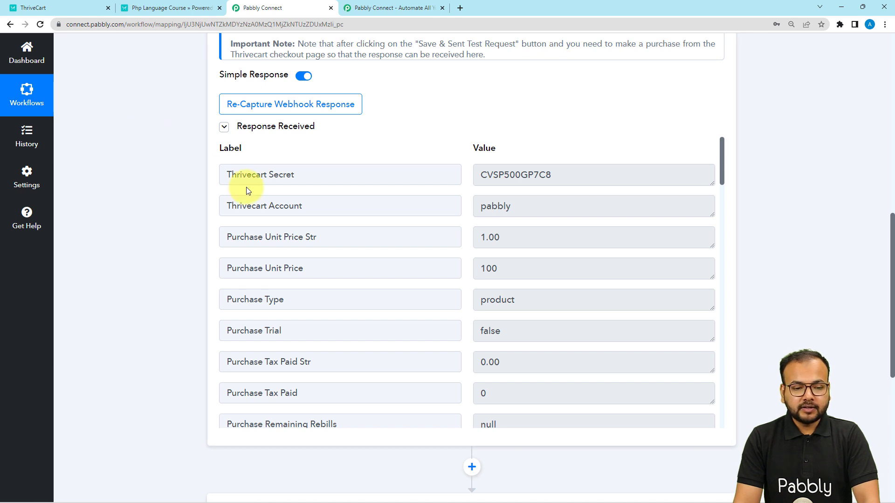
{"action": "scroll", "coordinate": [246, 187], "scroll_direction": "down", "scroll_amount": 1}
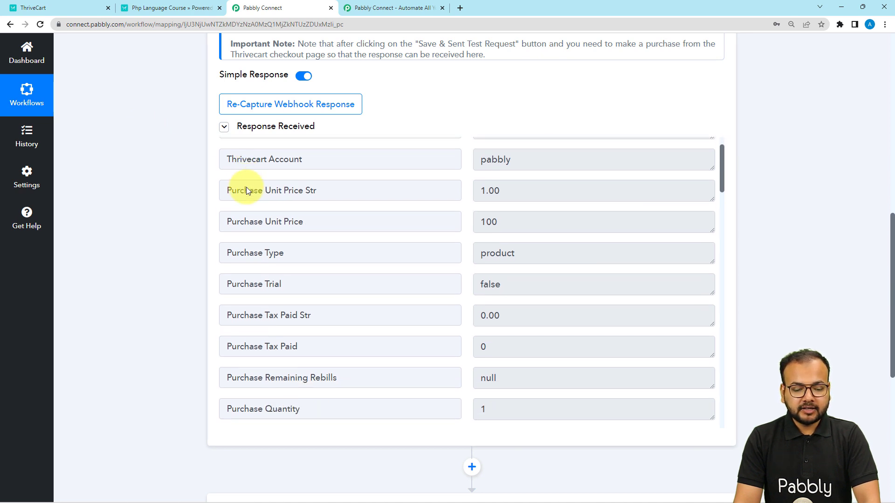
{"action": "scroll", "coordinate": [246, 186], "scroll_direction": "down", "scroll_amount": 1}
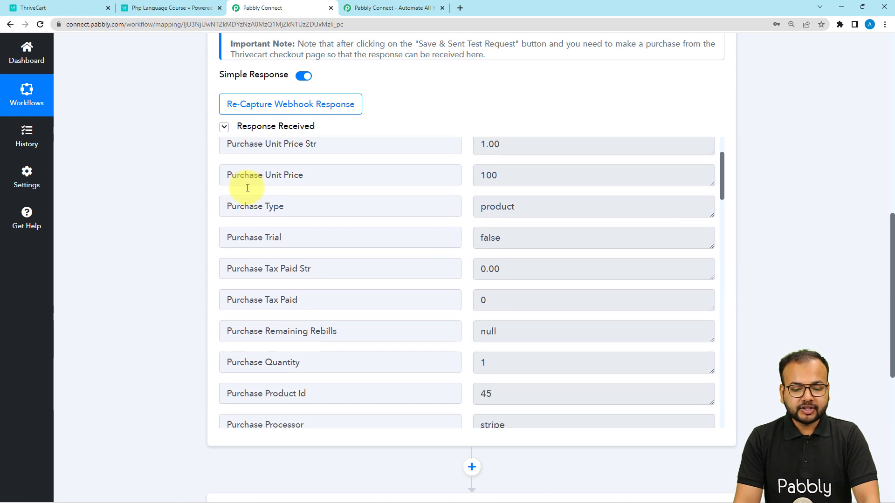
{"action": "scroll", "coordinate": [247, 188], "scroll_direction": "down", "scroll_amount": 4}
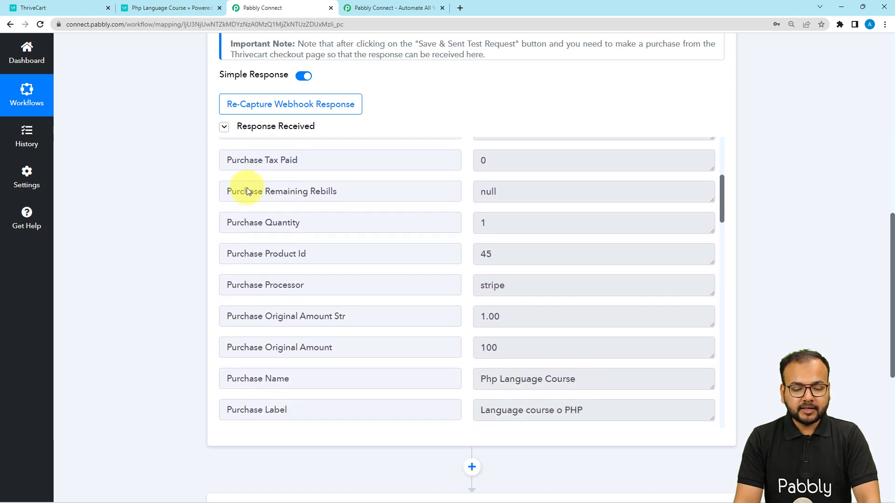
{"action": "scroll", "coordinate": [247, 187], "scroll_direction": "down", "scroll_amount": 3}
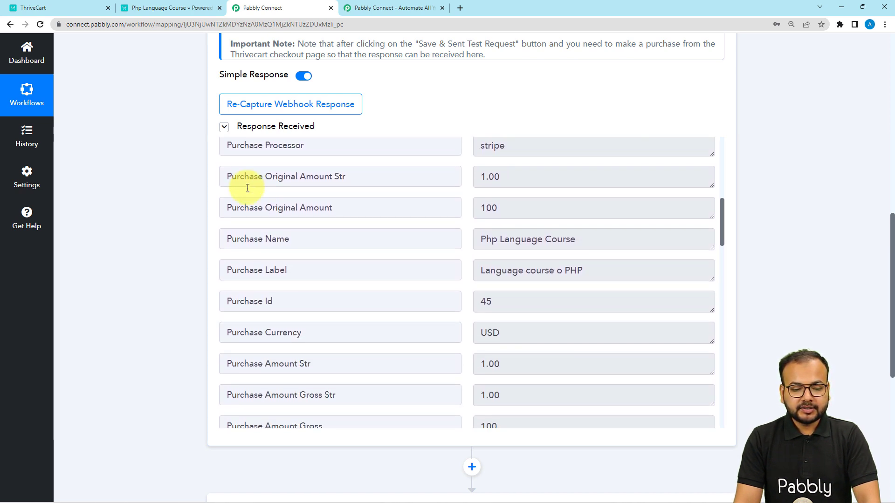
{"action": "scroll", "coordinate": [400, 270], "scroll_direction": "down", "scroll_amount": 1}
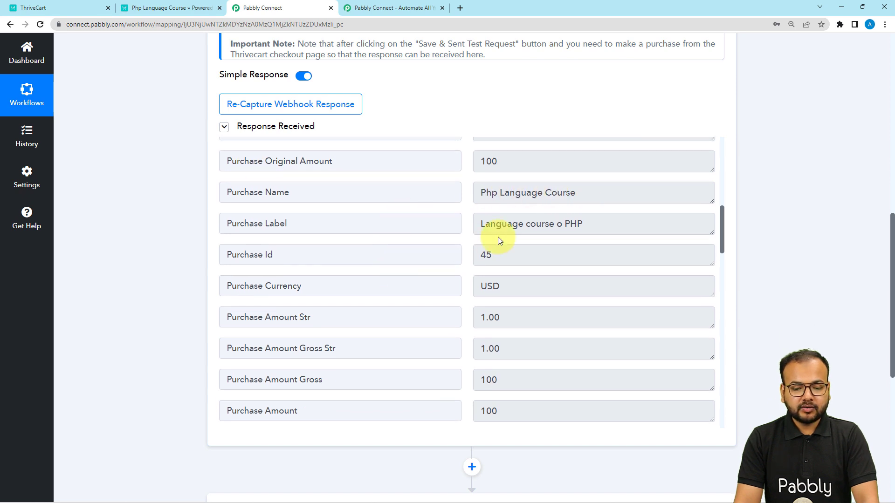
{"action": "scroll", "coordinate": [307, 274], "scroll_direction": "down", "scroll_amount": 1}
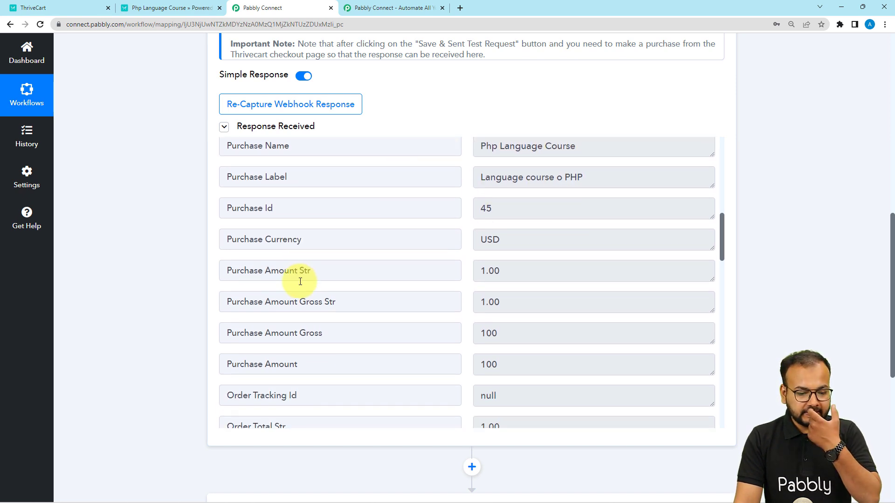
{"action": "scroll", "coordinate": [300, 282], "scroll_direction": "down", "scroll_amount": 2}
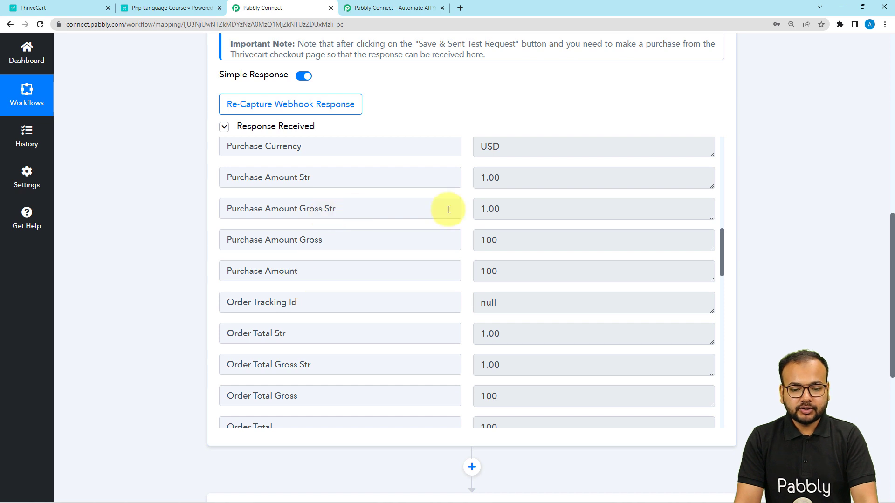
{"action": "scroll", "coordinate": [354, 254], "scroll_direction": "down", "scroll_amount": 7}
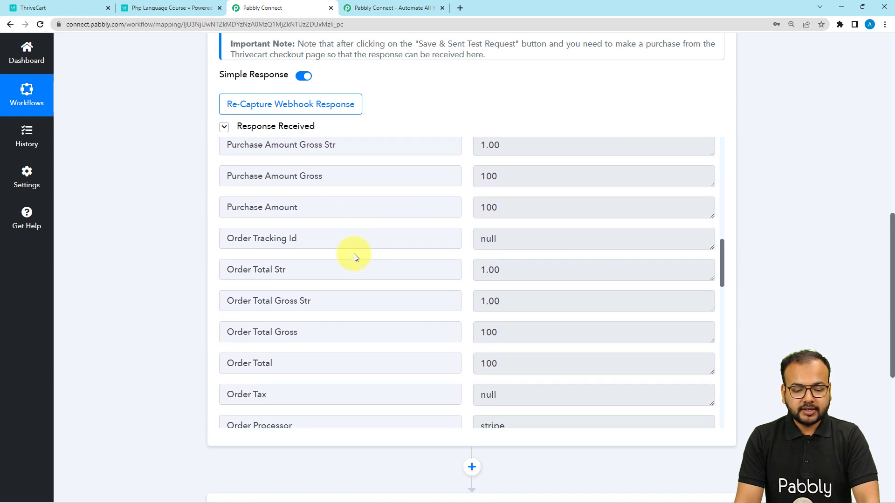
{"action": "scroll", "coordinate": [354, 254], "scroll_direction": "down", "scroll_amount": 3}
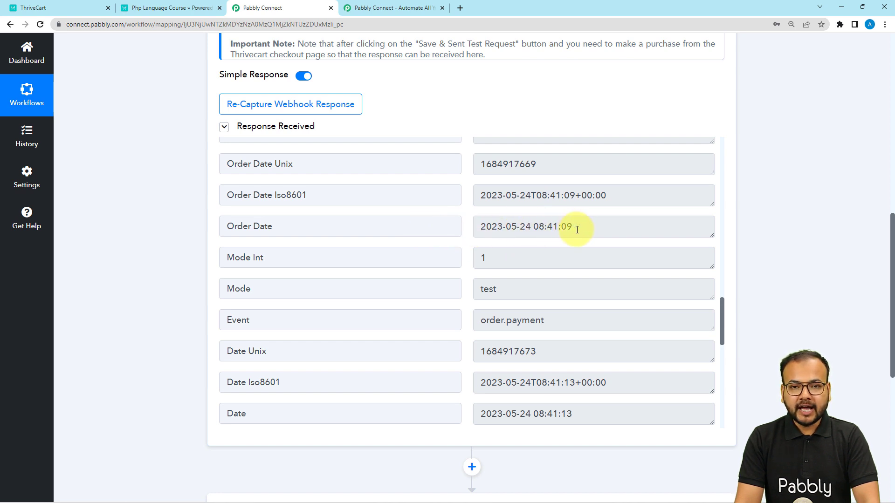
{"action": "left_click_drag", "start_coordinate": [583, 230], "coordinate": [467, 233]}
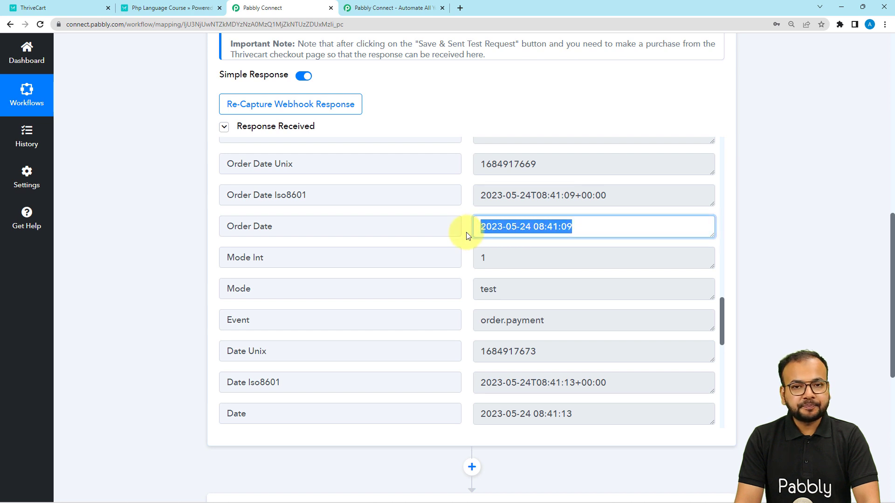
{"action": "left_click", "coordinate": [177, 209]}
{"action": "scroll", "coordinate": [177, 210], "scroll_direction": "down", "scroll_amount": 1}
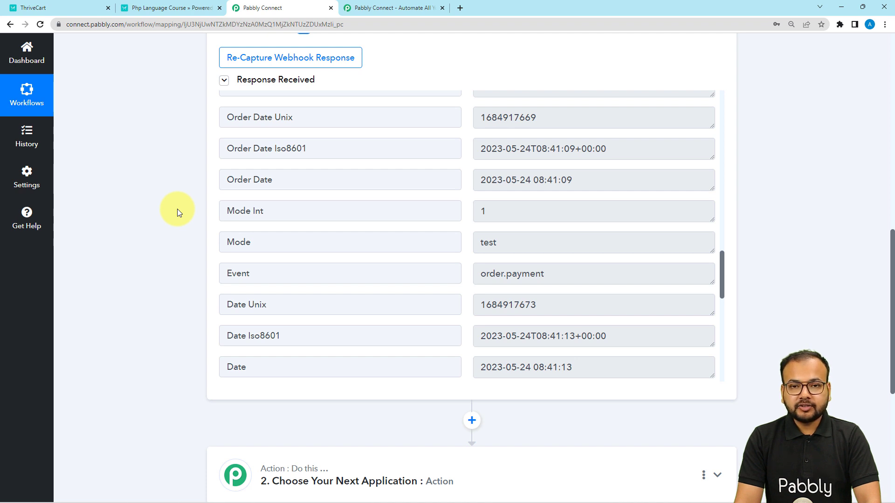
{"action": "scroll", "coordinate": [177, 209], "scroll_direction": "down", "scroll_amount": 2}
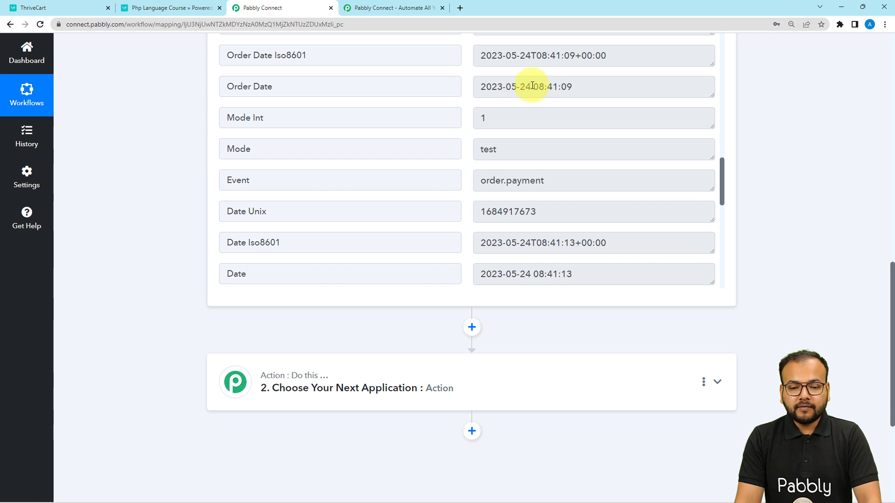
{"action": "left_click_drag", "start_coordinate": [529, 90], "coordinate": [471, 89]}
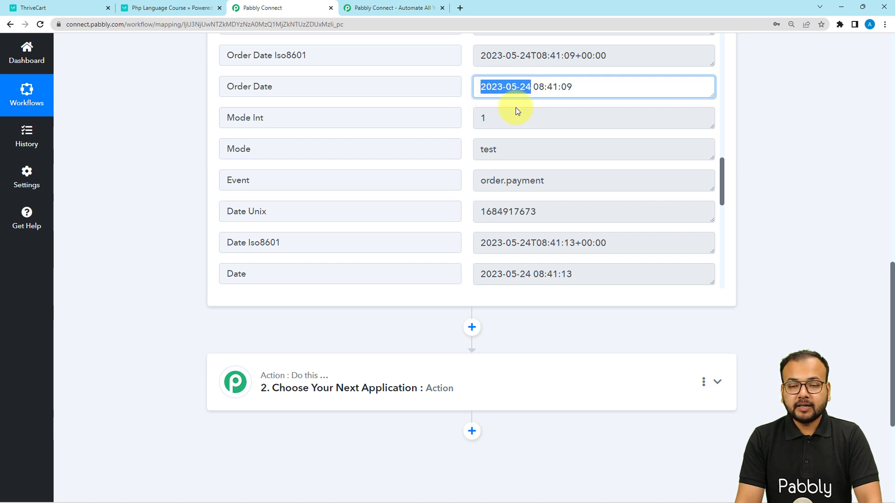
{"action": "scroll", "coordinate": [144, 163], "scroll_direction": "down", "scroll_amount": 4}
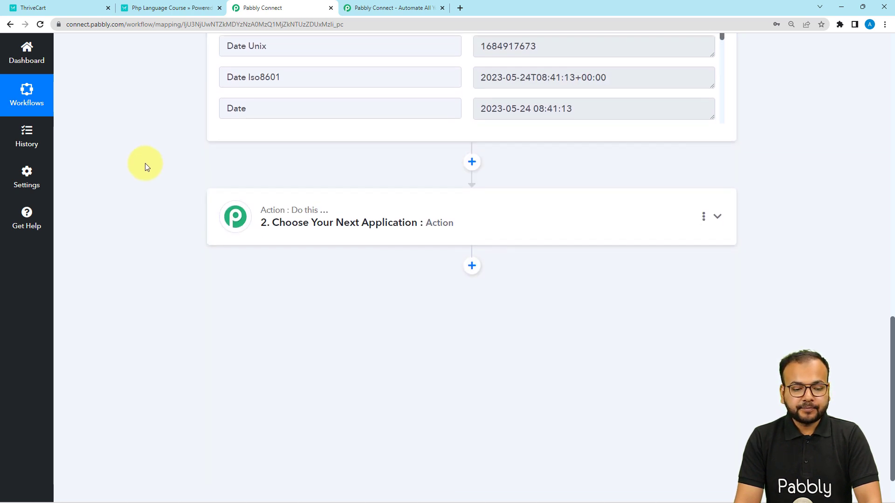
- Open the second action step and search its app list for text
{"action": "left_click", "coordinate": [271, 192]}
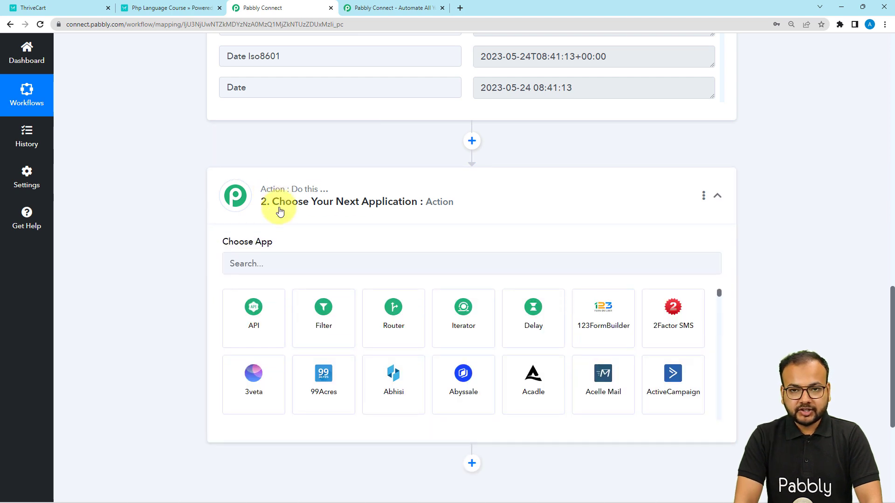
{"action": "scroll", "coordinate": [279, 212], "scroll_direction": "down", "scroll_amount": 2}
{"action": "left_click", "coordinate": [282, 168]}
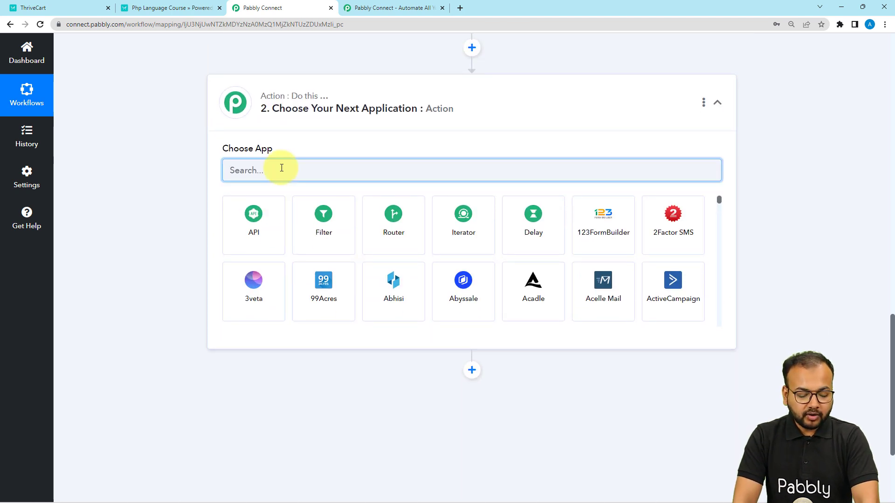
{"action": "type", "text": "text"}
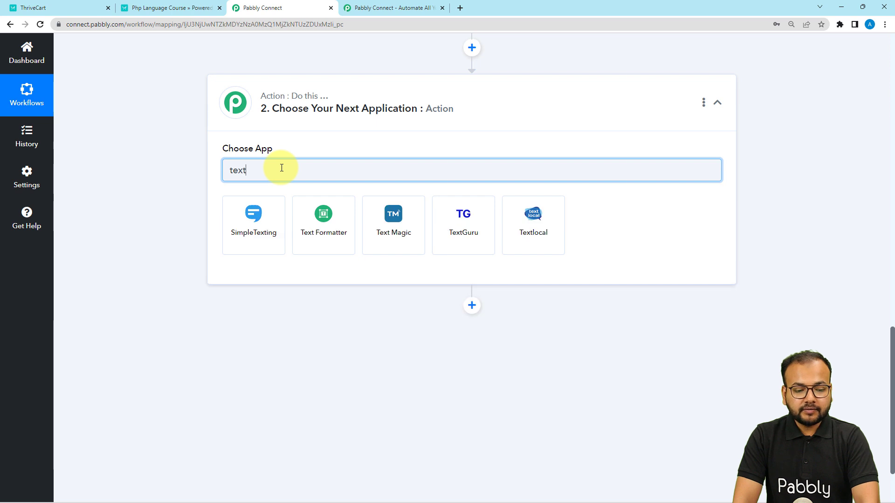
- Set the second action to Text Formatter by Pabbly with the Split Text event and connect it
{"action": "left_click", "coordinate": [319, 254]}
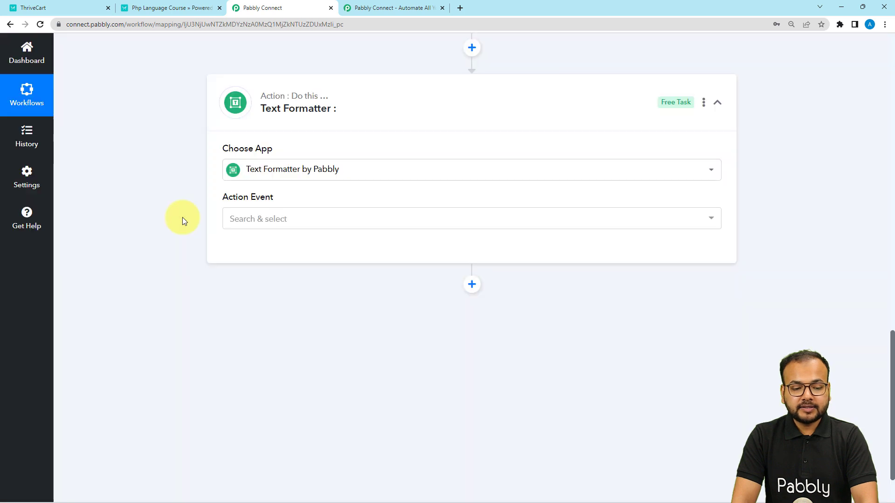
{"action": "left_click", "coordinate": [255, 220]}
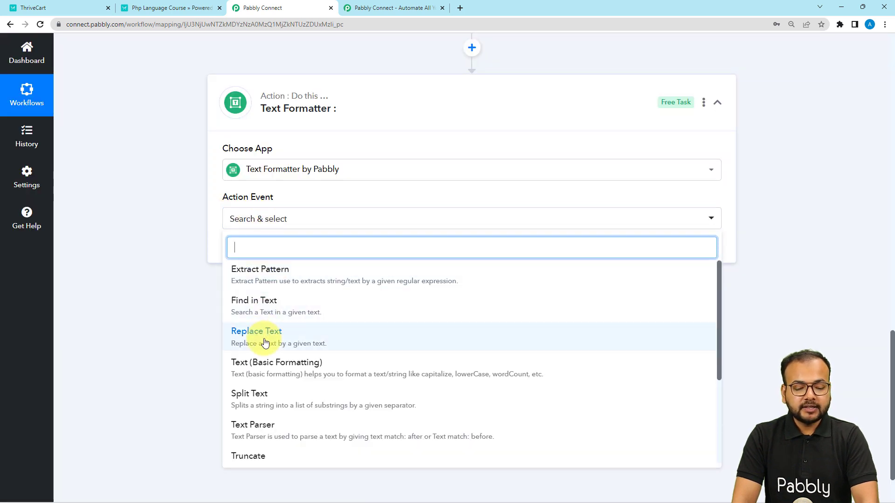
{"action": "left_click", "coordinate": [289, 402]}
{"action": "left_click", "coordinate": [262, 260]}
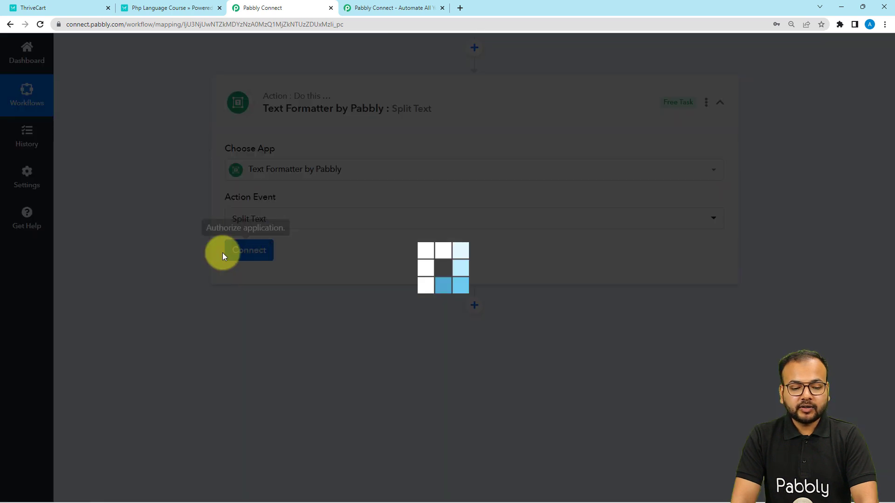
- Map the ThriveCart trigger's Order Date field into the Text to Split field
{"action": "scroll", "coordinate": [189, 246], "scroll_direction": "down", "scroll_amount": 2}
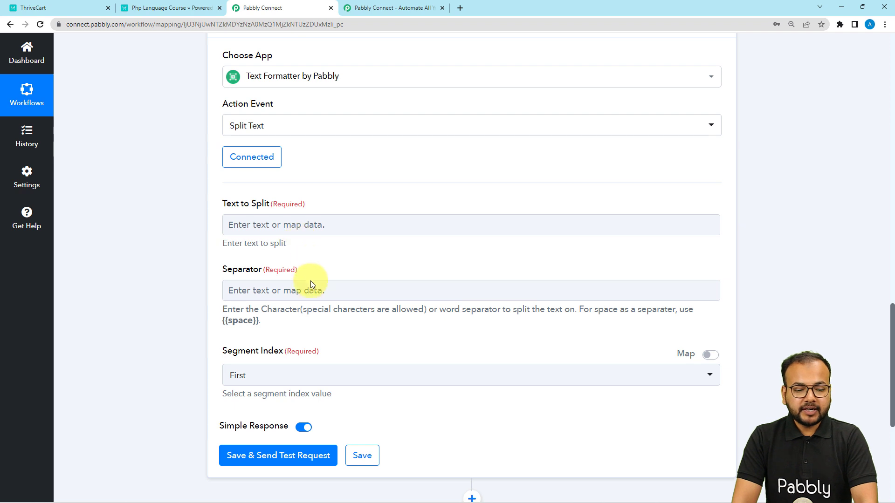
{"action": "scroll", "coordinate": [264, 347], "scroll_direction": "down", "scroll_amount": 1}
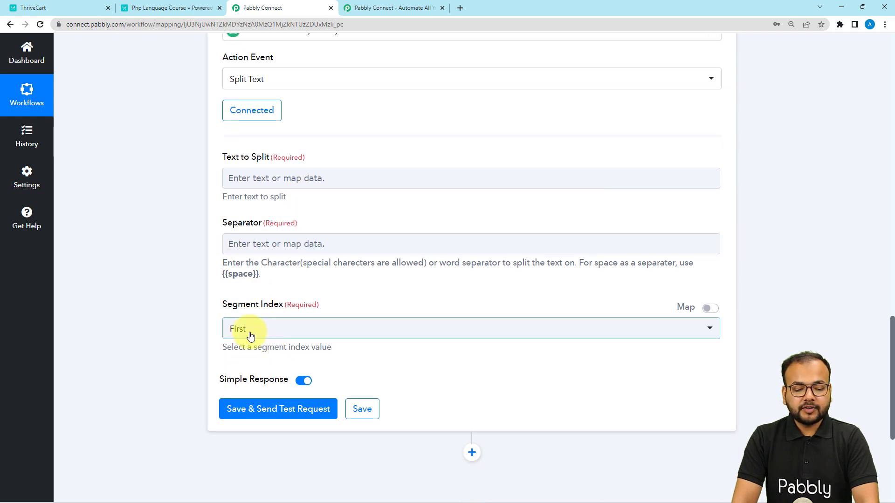
{"action": "left_click", "coordinate": [250, 334]}
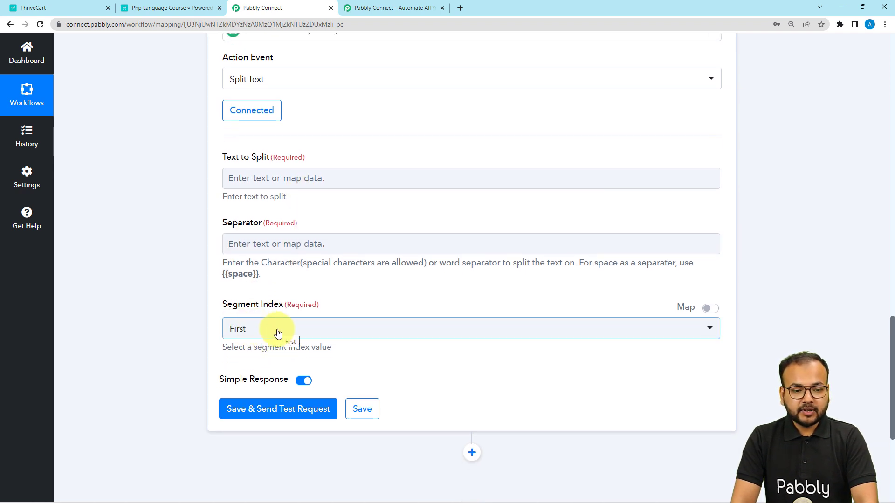
{"action": "scroll", "coordinate": [275, 223], "scroll_direction": "up", "scroll_amount": 5}
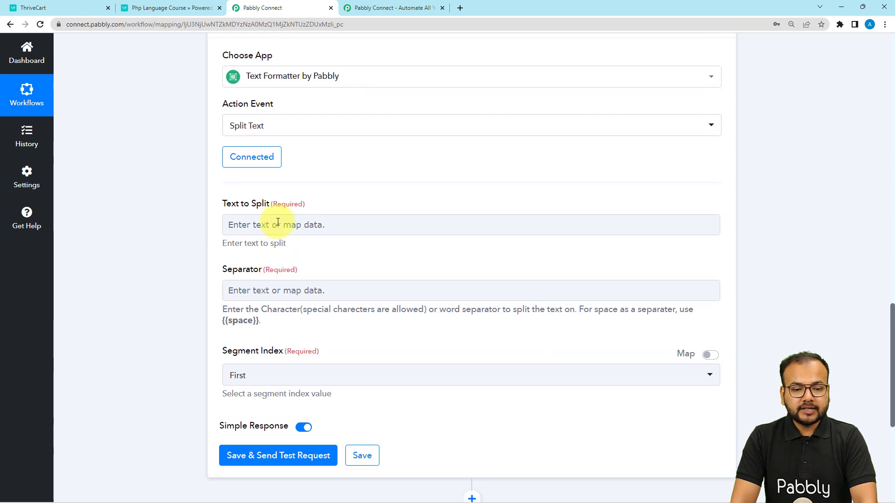
{"action": "scroll", "coordinate": [277, 222], "scroll_direction": "up", "scroll_amount": 5}
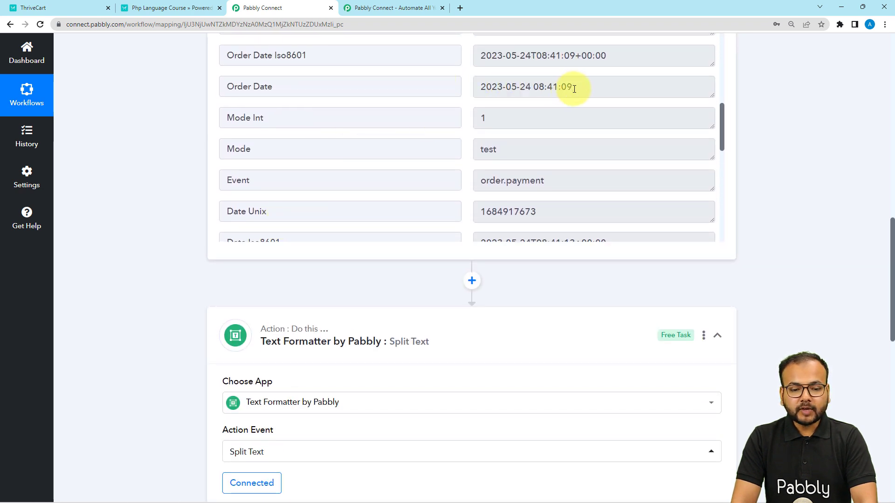
{"action": "left_click_drag", "start_coordinate": [274, 88], "coordinate": [206, 88]}
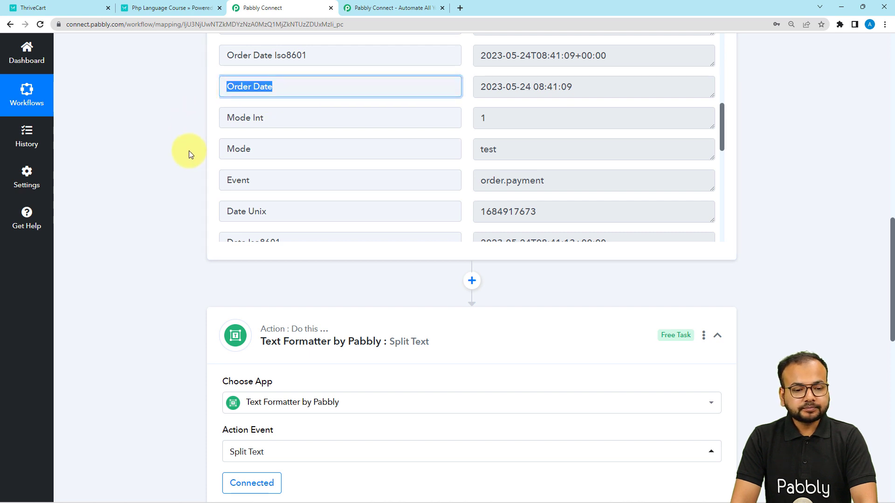
{"action": "scroll", "coordinate": [164, 236], "scroll_direction": "down", "scroll_amount": 7}
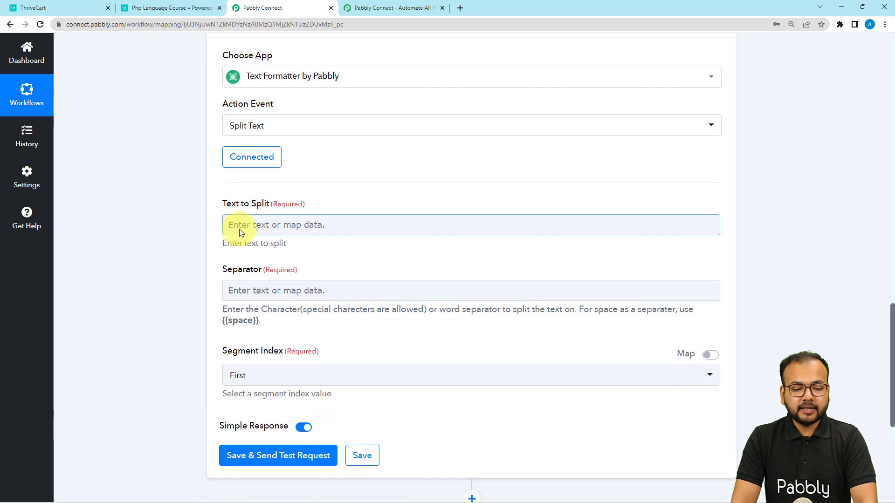
{"action": "left_click", "coordinate": [278, 226]}
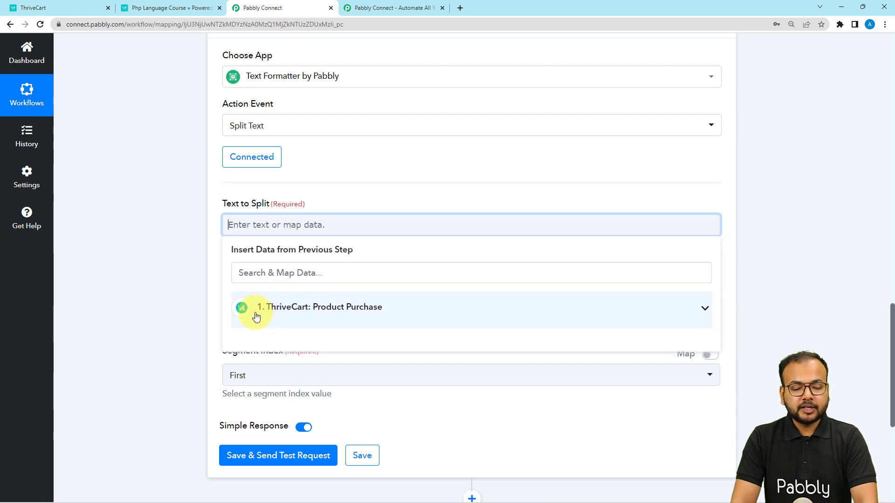
{"action": "left_click", "coordinate": [294, 311]}
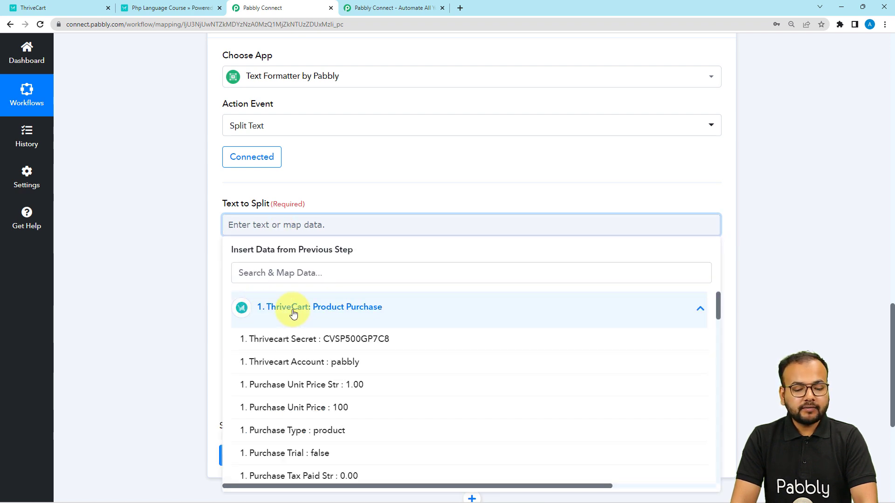
{"action": "scroll", "coordinate": [293, 373], "scroll_direction": "down", "scroll_amount": 4}
{"action": "scroll", "coordinate": [294, 383], "scroll_direction": "down", "scroll_amount": 7}
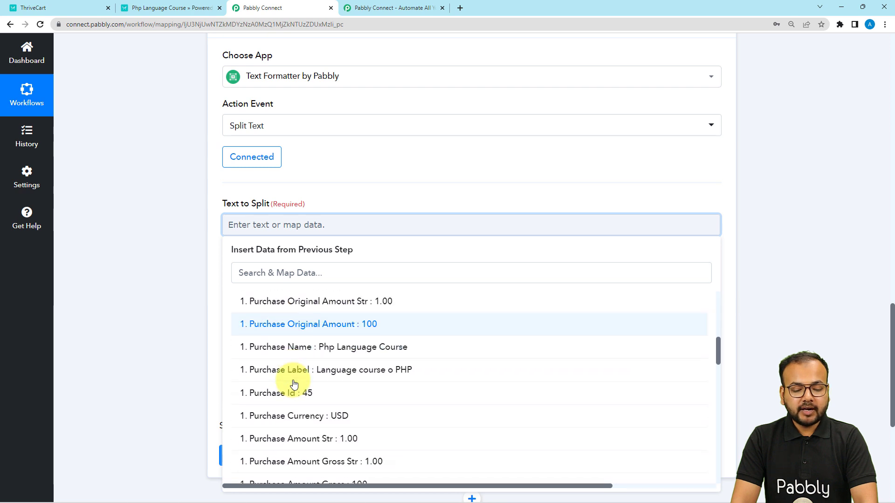
{"action": "scroll", "coordinate": [293, 383], "scroll_direction": "down", "scroll_amount": 4}
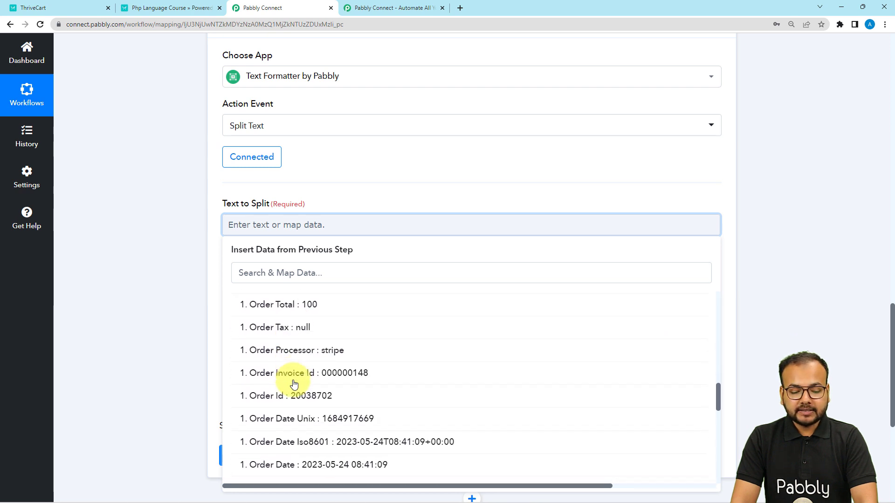
{"action": "left_click", "coordinate": [275, 397]}
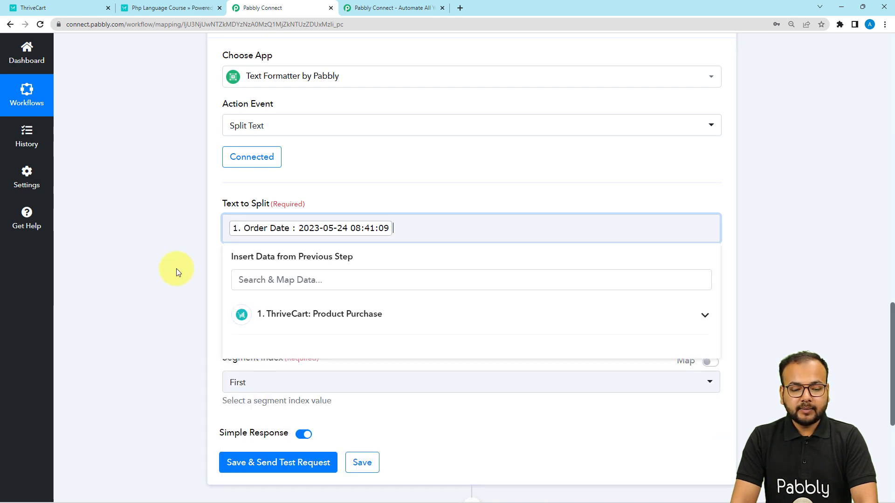
{"action": "left_click", "coordinate": [176, 268]}
- Set the separator to {{space}} by copying it from the field's help text
{"action": "scroll", "coordinate": [176, 269], "scroll_direction": "down", "scroll_amount": 2}
{"action": "left_click", "coordinate": [246, 205]}
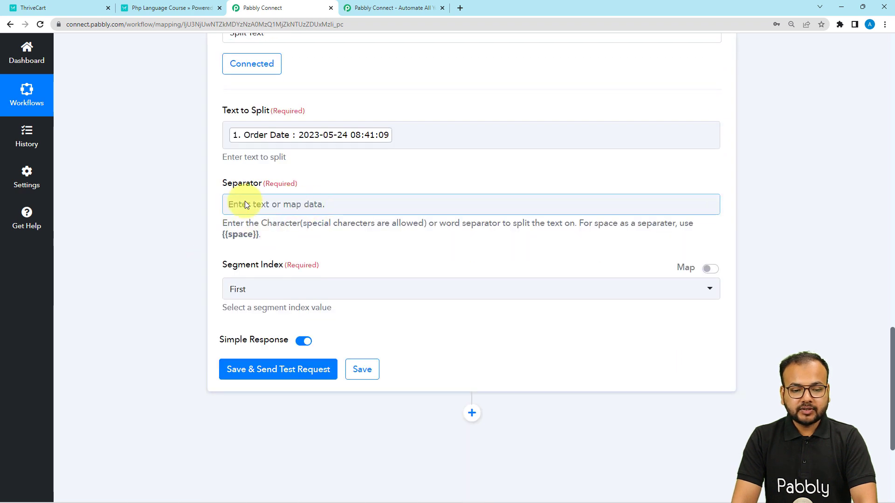
{"action": "left_click", "coordinate": [347, 146]}
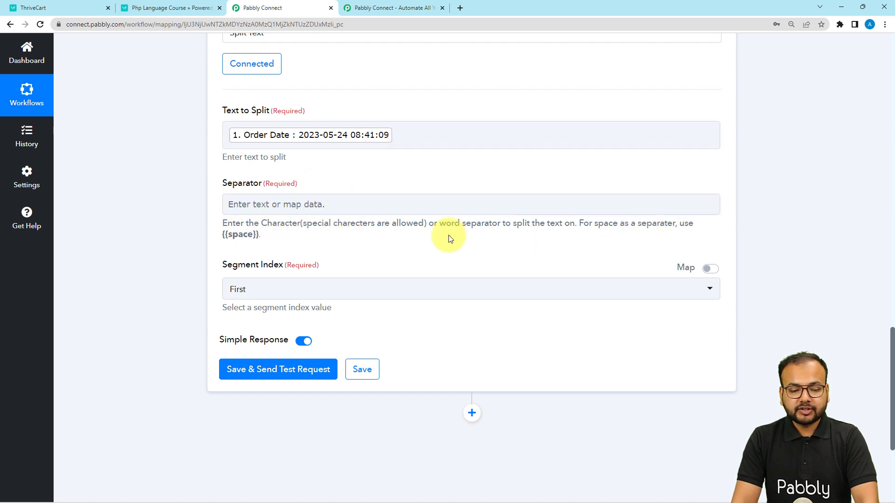
{"action": "left_click_drag", "start_coordinate": [259, 234], "coordinate": [224, 235]}
{"action": "key", "text": "ctrl+c"}
{"action": "left_click", "coordinate": [265, 207]}
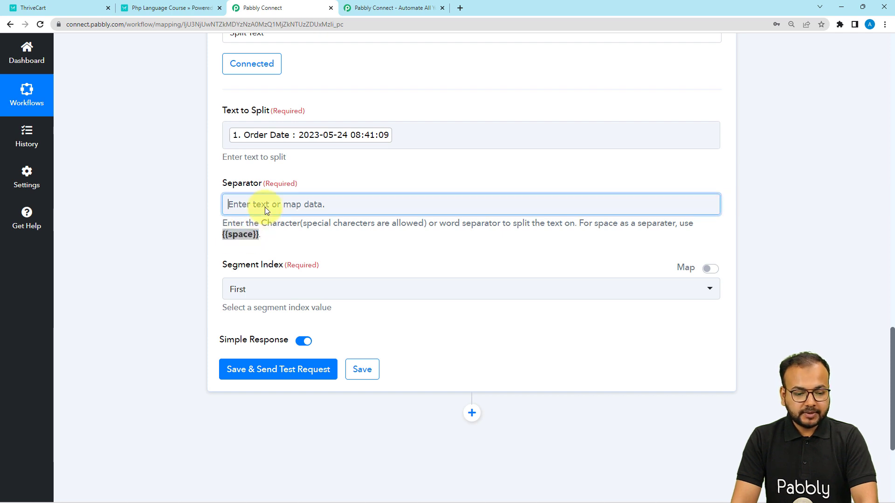
{"action": "key", "text": "ctrl+v"}
{"action": "left_click", "coordinate": [180, 216]}
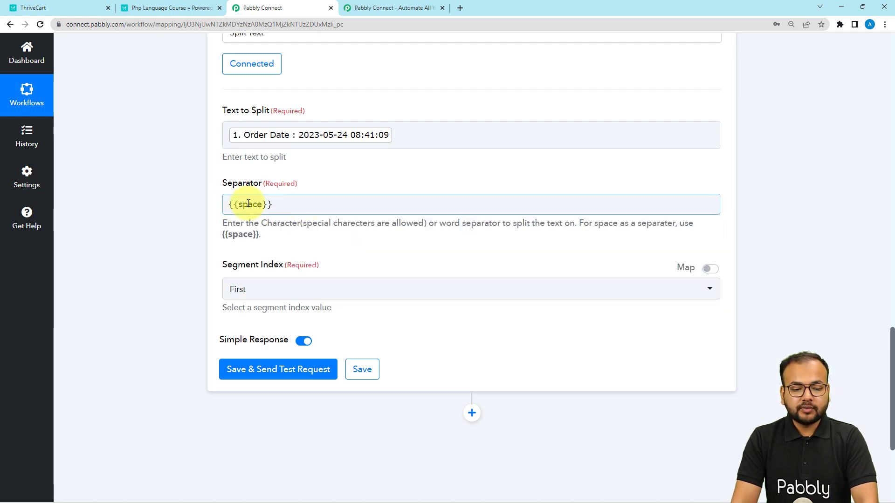
- Set the segment index to First and save the step while sending a test request
{"action": "scroll", "coordinate": [233, 254], "scroll_direction": "down", "scroll_amount": 1}
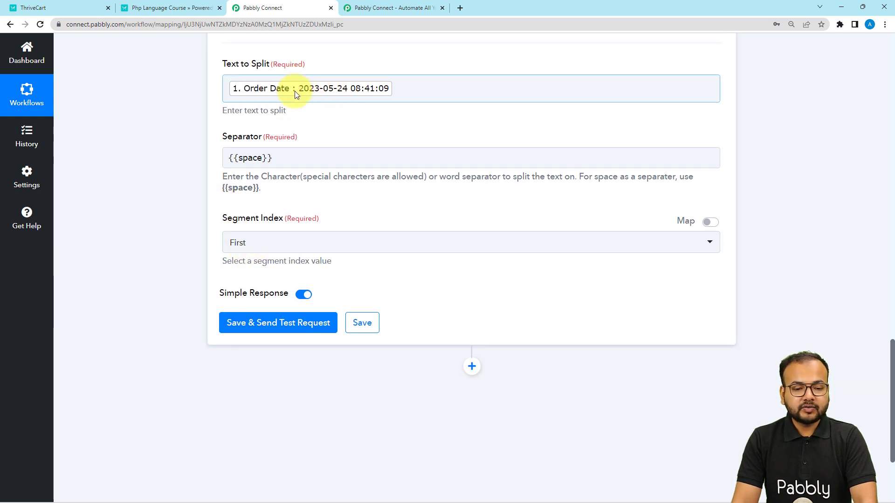
{"action": "left_click", "coordinate": [260, 250]}
{"action": "left_click", "coordinate": [249, 294]}
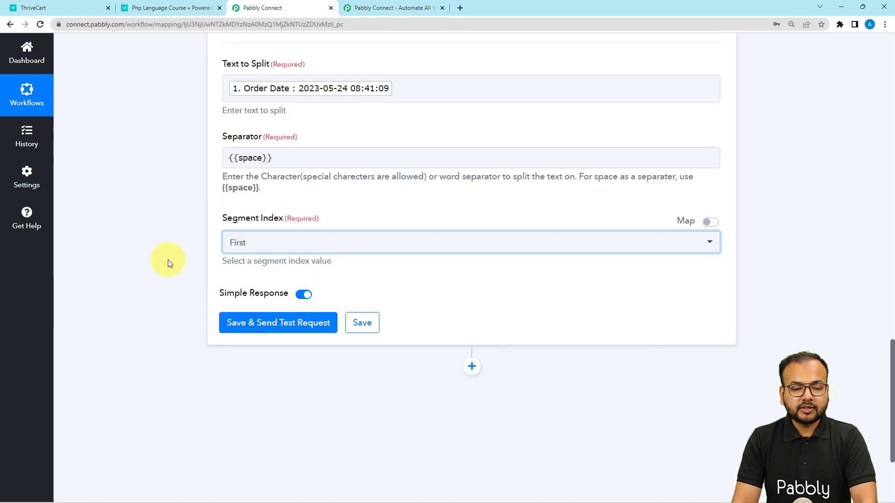
{"action": "left_click", "coordinate": [229, 321]}
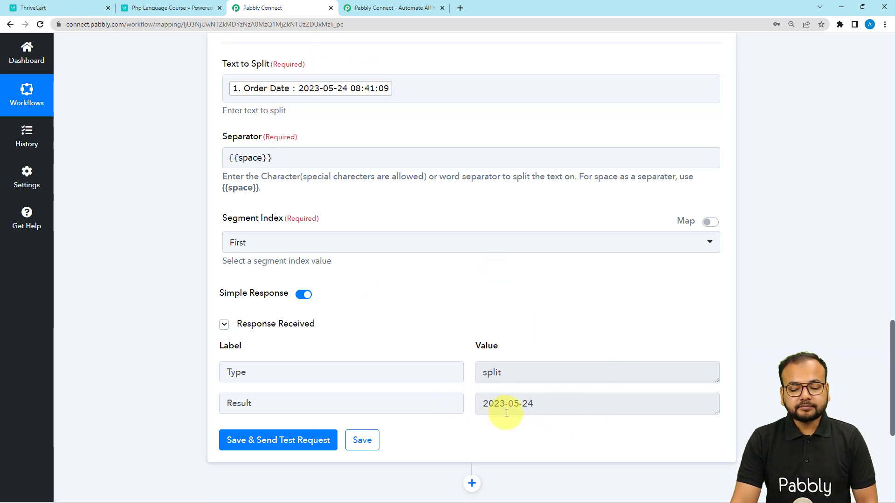
- Copy the Split Text step and paste it as a new step below it
{"action": "scroll", "coordinate": [507, 416], "scroll_direction": "up", "scroll_amount": 4}
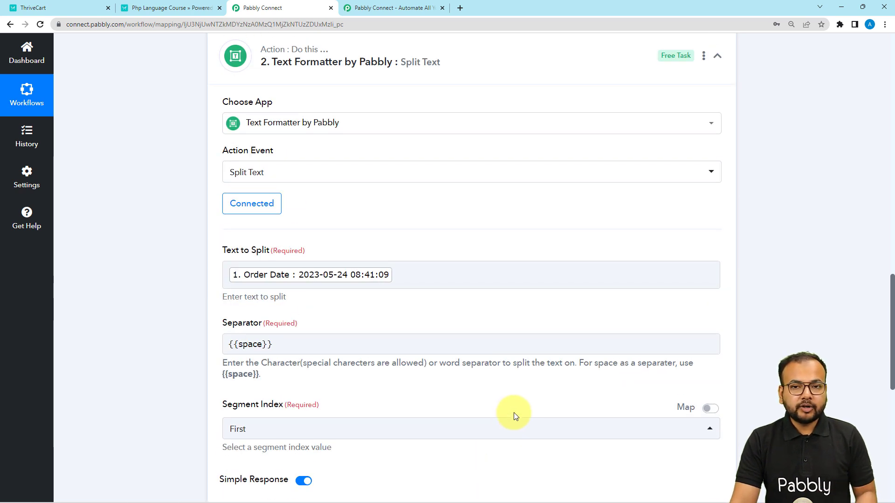
{"action": "scroll", "coordinate": [481, 395], "scroll_direction": "down", "scroll_amount": 2}
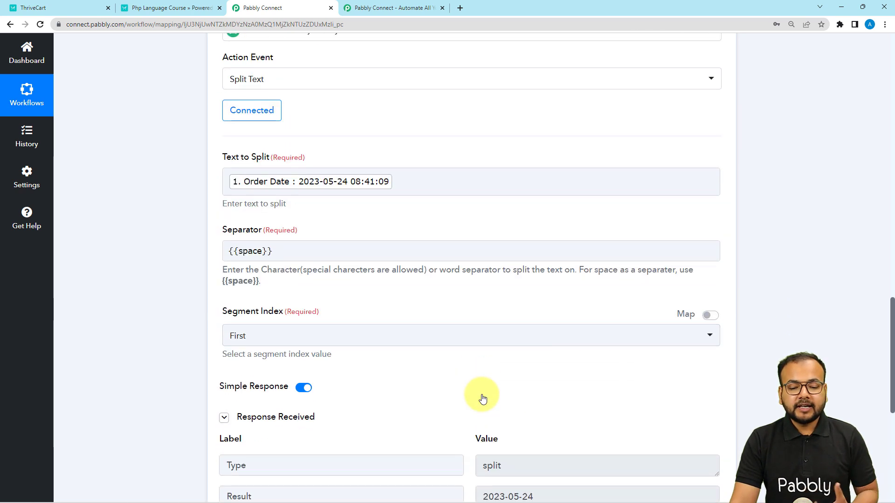
{"action": "scroll", "coordinate": [482, 395], "scroll_direction": "up", "scroll_amount": 3}
{"action": "scroll", "coordinate": [482, 394], "scroll_direction": "up", "scroll_amount": 2}
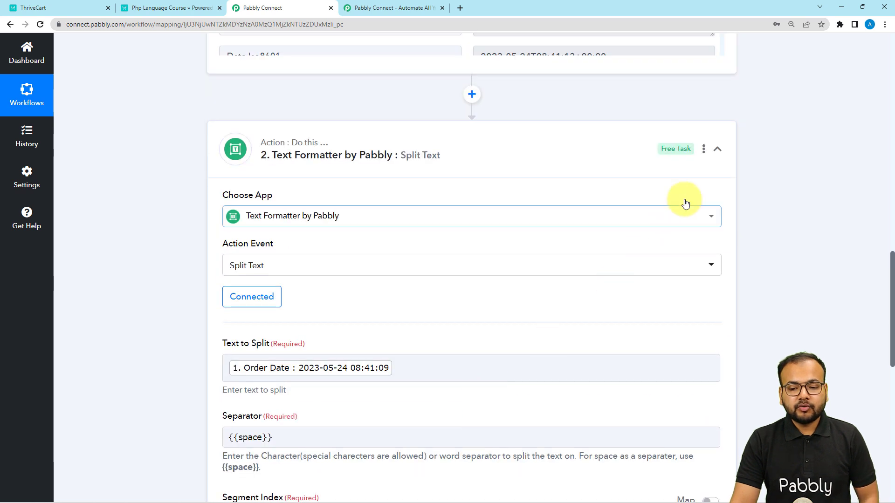
{"action": "left_click", "coordinate": [703, 149]}
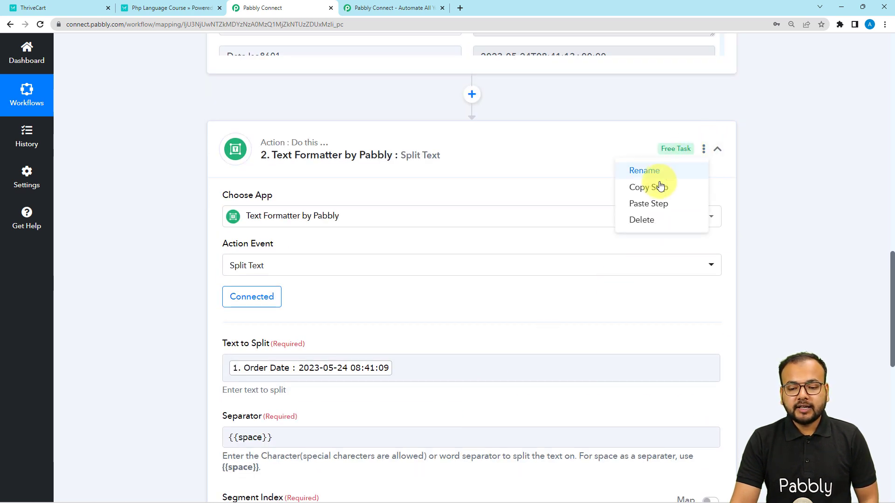
{"action": "left_click", "coordinate": [660, 186]}
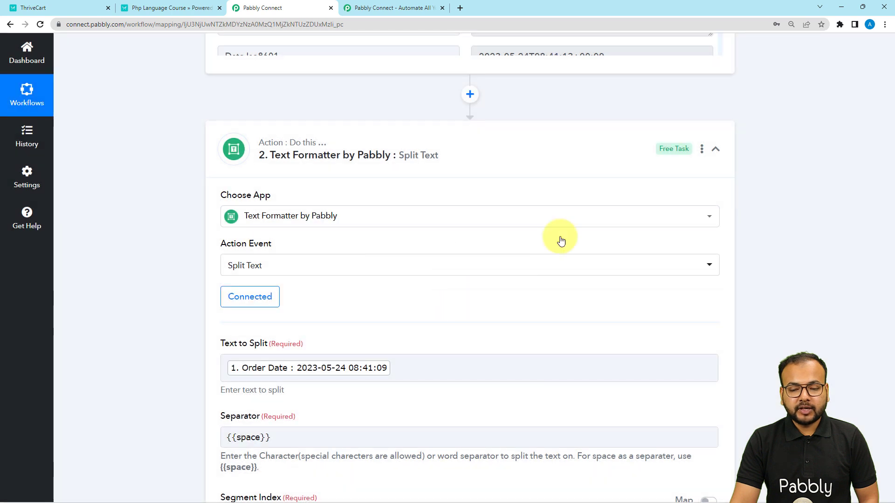
{"action": "left_click", "coordinate": [701, 149]}
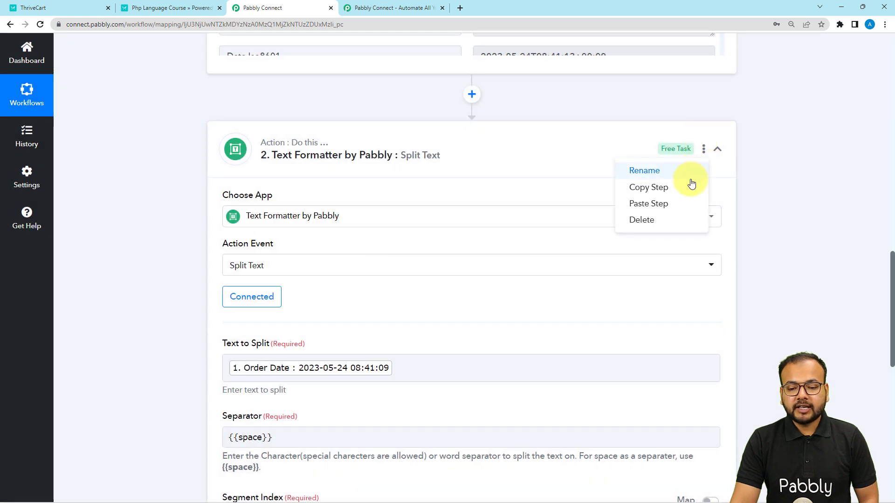
{"action": "left_click", "coordinate": [649, 203]}
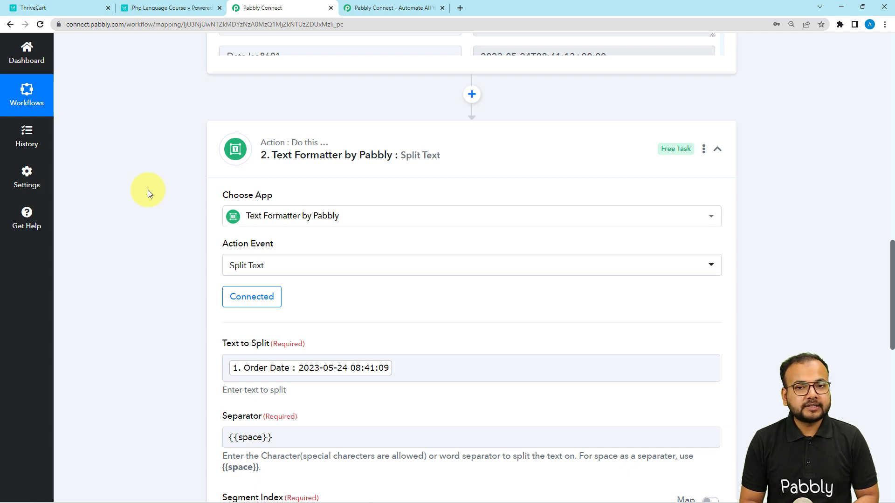
- Open the pasted third step and clear the mapped Order Date from its Text to Split field
{"action": "scroll", "coordinate": [147, 189], "scroll_direction": "down", "scroll_amount": 10}
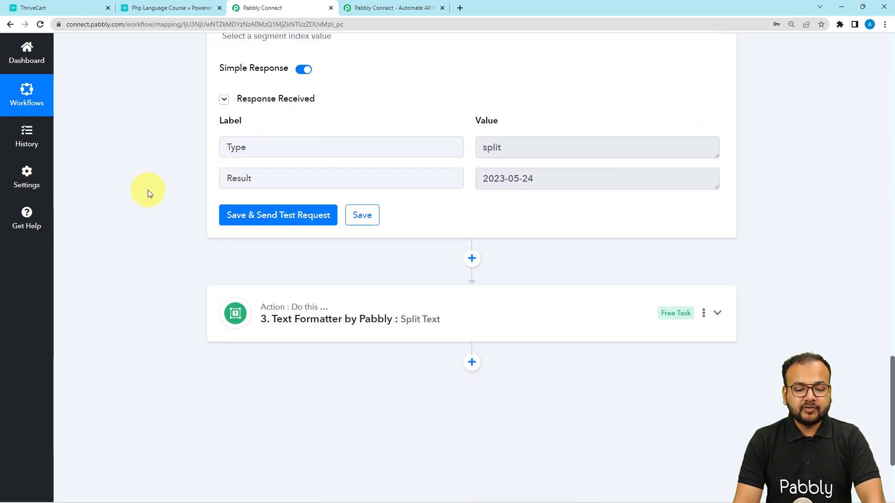
{"action": "scroll", "coordinate": [147, 189], "scroll_direction": "down", "scroll_amount": 2}
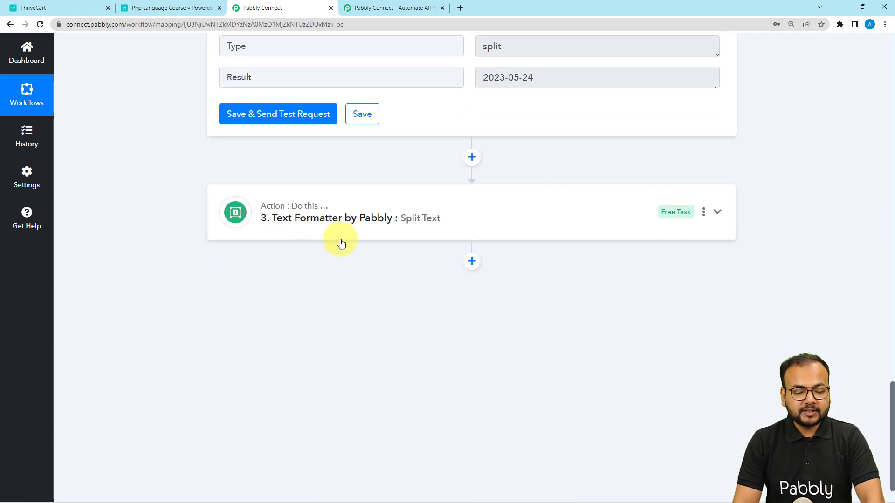
{"action": "left_click", "coordinate": [330, 232]}
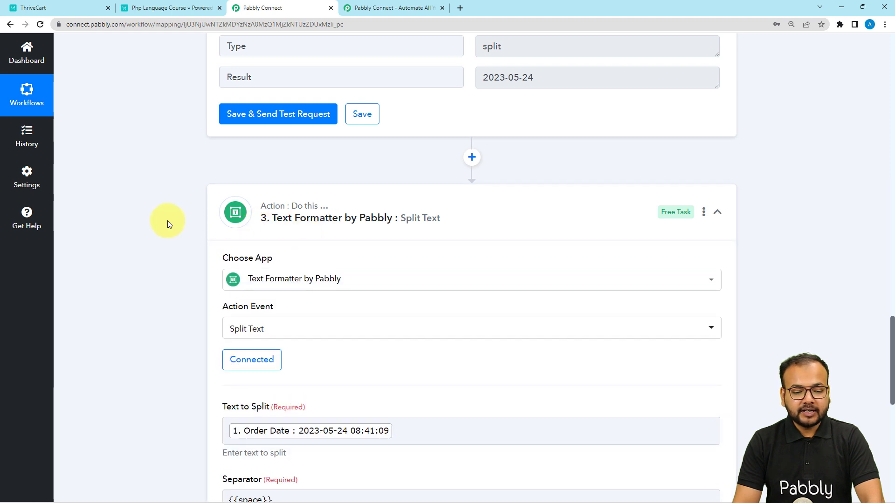
{"action": "scroll", "coordinate": [168, 221], "scroll_direction": "down", "scroll_amount": 4}
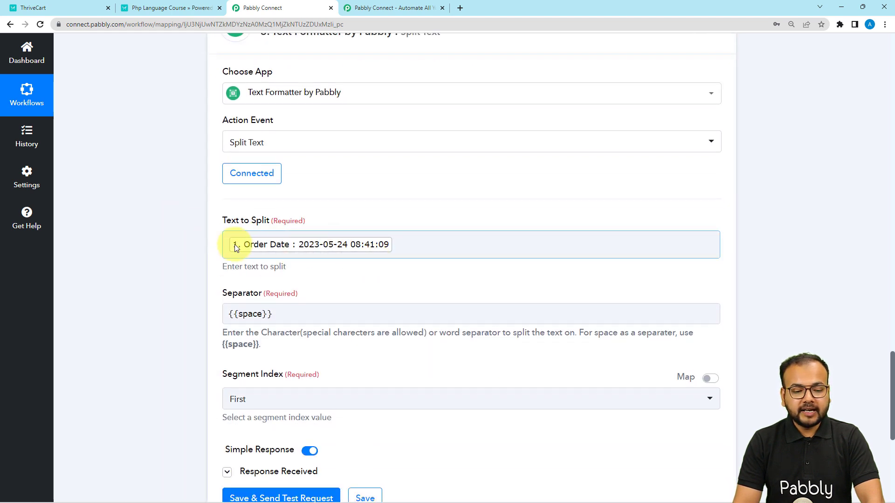
{"action": "left_click", "coordinate": [410, 246]}
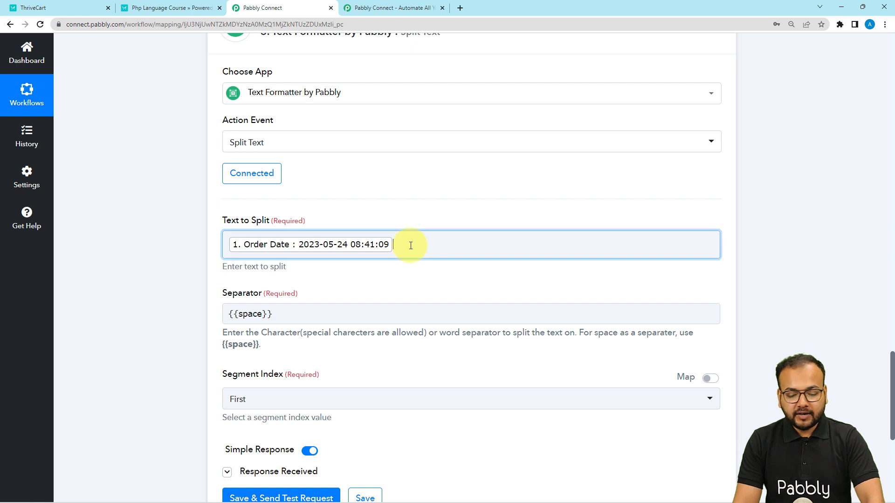
{"action": "key", "text": "BackSpace"}
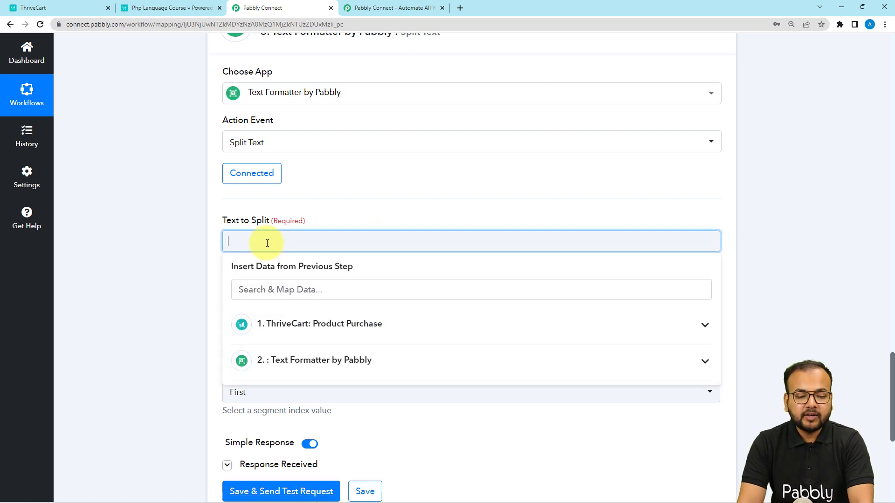
- Map the second step's Result into the third step's Text to Split field
{"action": "scroll", "coordinate": [255, 244], "scroll_direction": "down", "scroll_amount": 2}
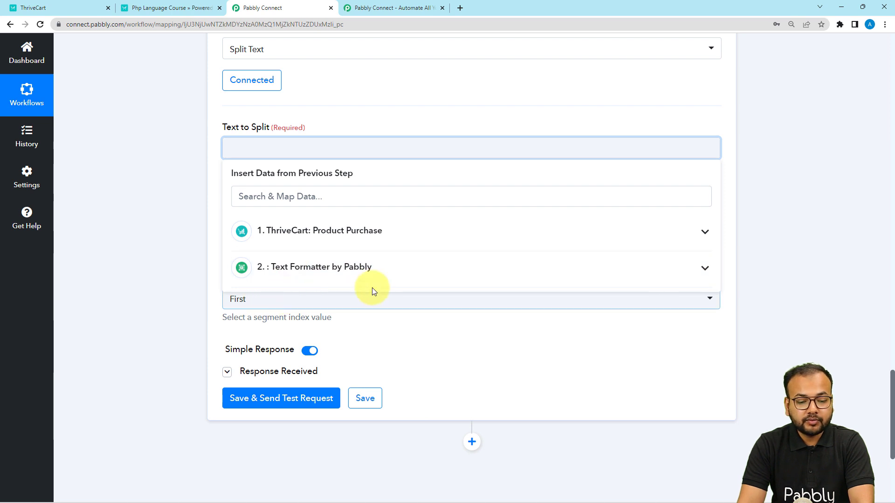
{"action": "left_click", "coordinate": [317, 276]}
{"action": "left_click", "coordinate": [286, 321]}
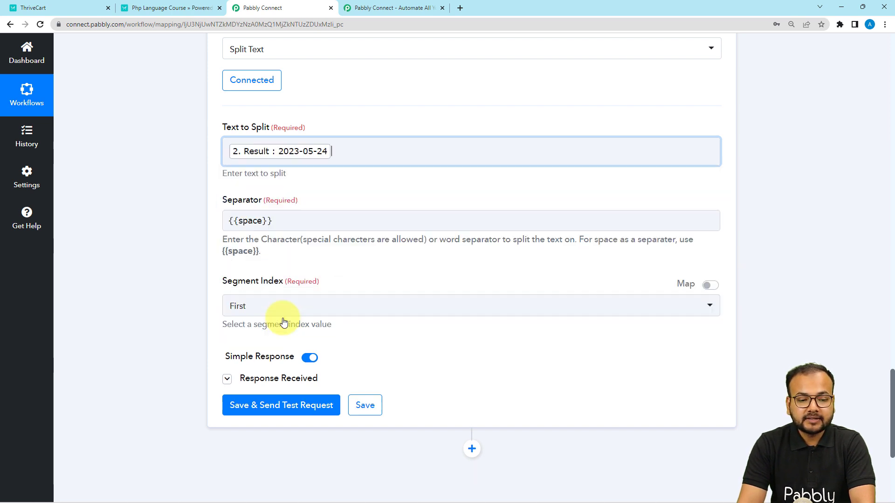
- Replace the separator with a hyphen "-"
{"action": "left_click", "coordinate": [173, 202]}
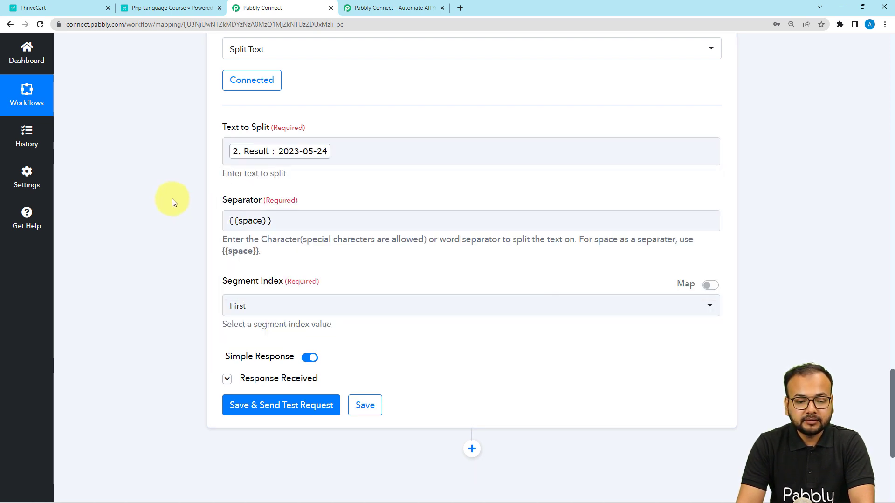
{"action": "left_click", "coordinate": [294, 221]}
{"action": "key", "text": "BackSpace"}
{"action": "key", "text": "BackSpace"}
{"action": "key", "text": "BackSpace"}
{"action": "key", "text": "BackSpace"}
{"action": "key", "text": "BackSpace"}
{"action": "key", "text": "BackSpace"}
{"action": "key", "text": "BackSpace"}
{"action": "key", "text": "BackSpace"}
{"action": "key", "text": "BackSpace"}
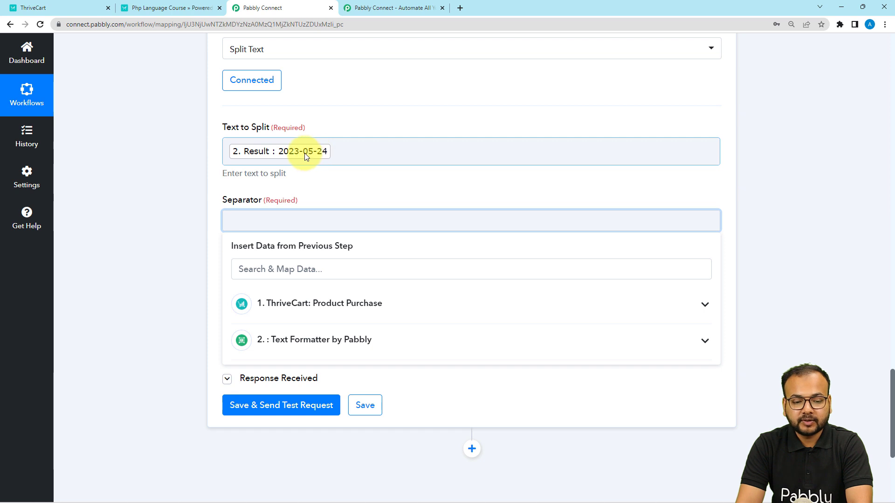
{"action": "type", "text": "-"}
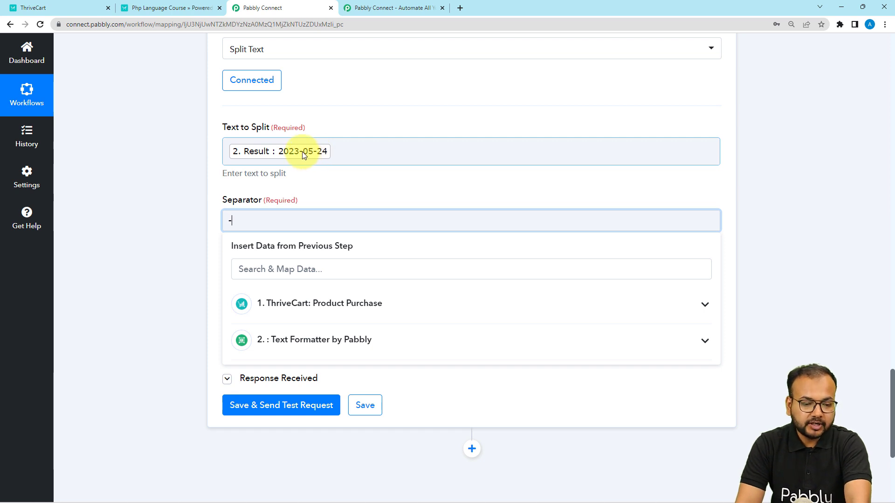
{"action": "left_click", "coordinate": [184, 173]}
- Set the segment index to Last and save the step while sending a test request
{"action": "scroll", "coordinate": [184, 179], "scroll_direction": "down", "scroll_amount": 2}
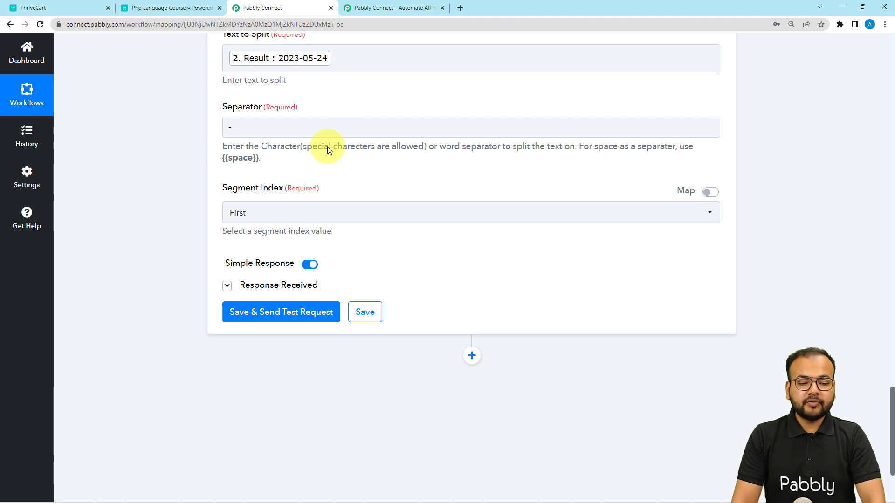
{"action": "left_click", "coordinate": [275, 215]}
{"action": "left_click", "coordinate": [259, 304]}
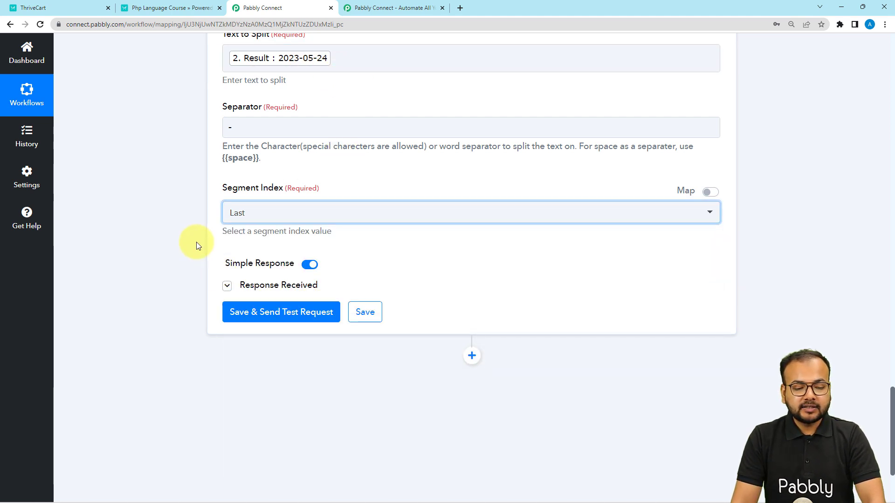
{"action": "left_click", "coordinate": [240, 318]}
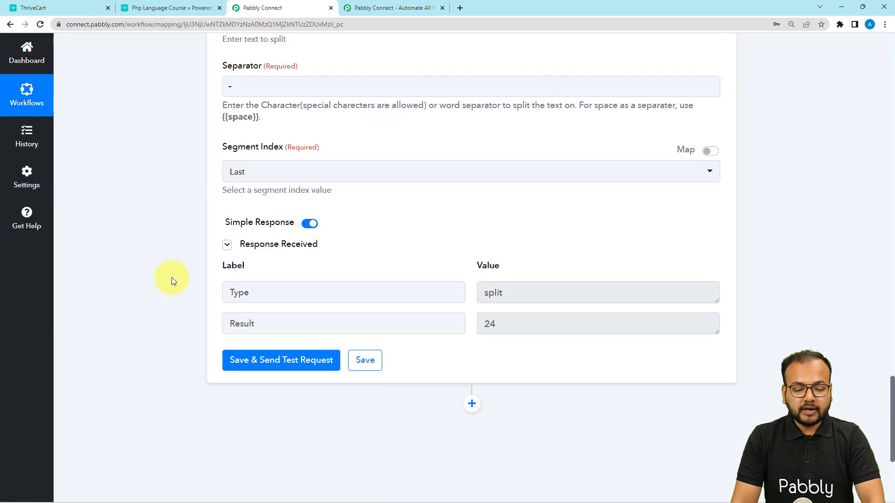
{"action": "double_click", "coordinate": [487, 319]}
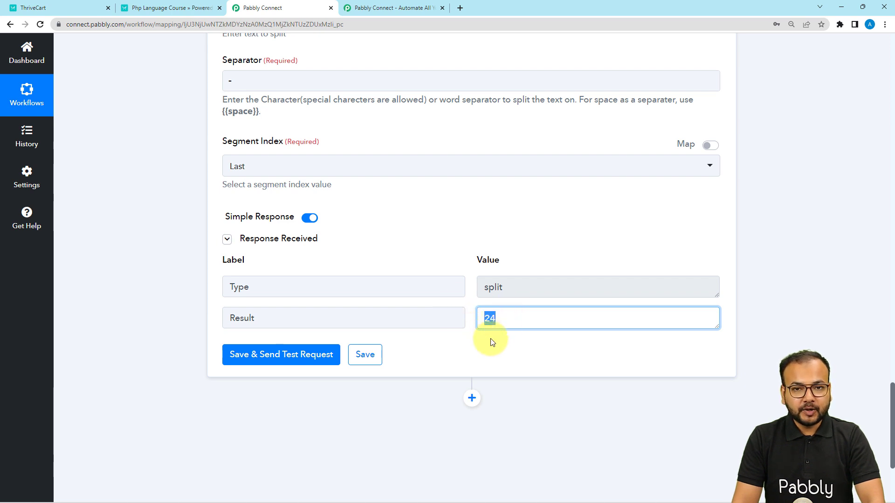
{"action": "scroll", "coordinate": [489, 304], "scroll_direction": "up", "scroll_amount": 2}
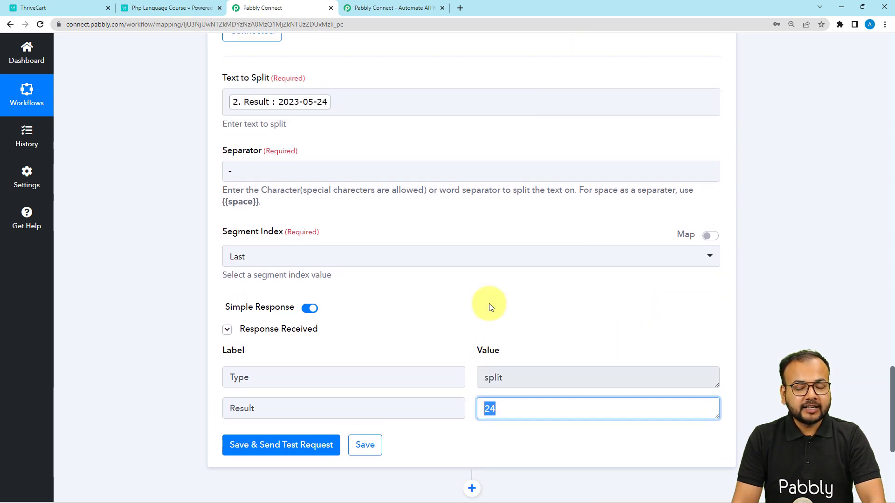
{"action": "scroll", "coordinate": [488, 303], "scroll_direction": "down", "scroll_amount": 3}
{"action": "scroll", "coordinate": [489, 307], "scroll_direction": "down", "scroll_amount": 2}
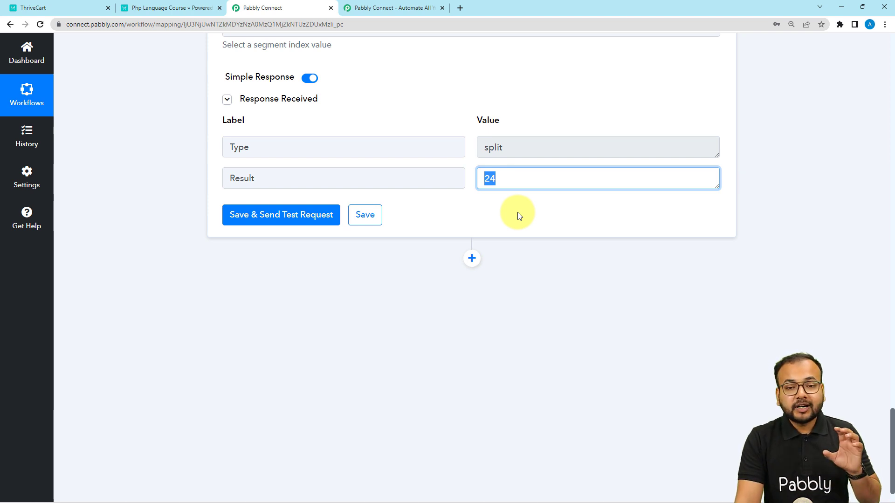
- Add a Filter by Pabbly action below the third step
{"action": "left_click", "coordinate": [472, 259]}
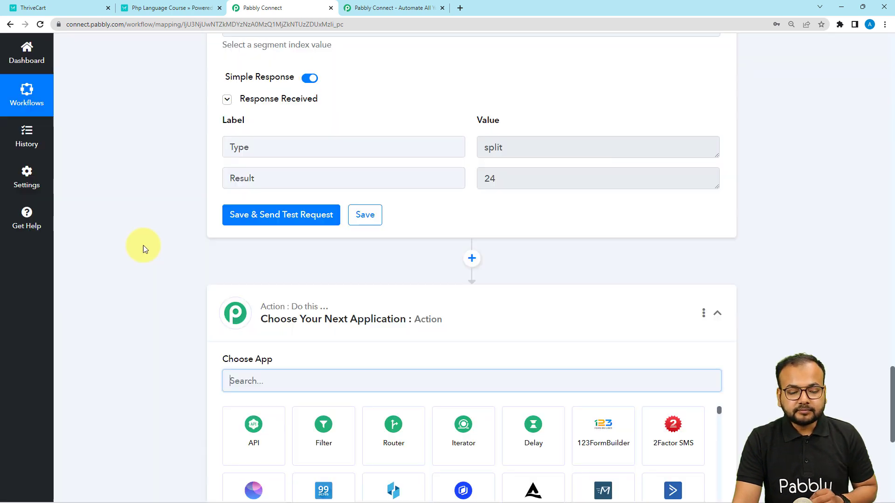
{"action": "scroll", "coordinate": [144, 246], "scroll_direction": "down", "scroll_amount": 2}
{"action": "scroll", "coordinate": [317, 331], "scroll_direction": "down", "scroll_amount": 1}
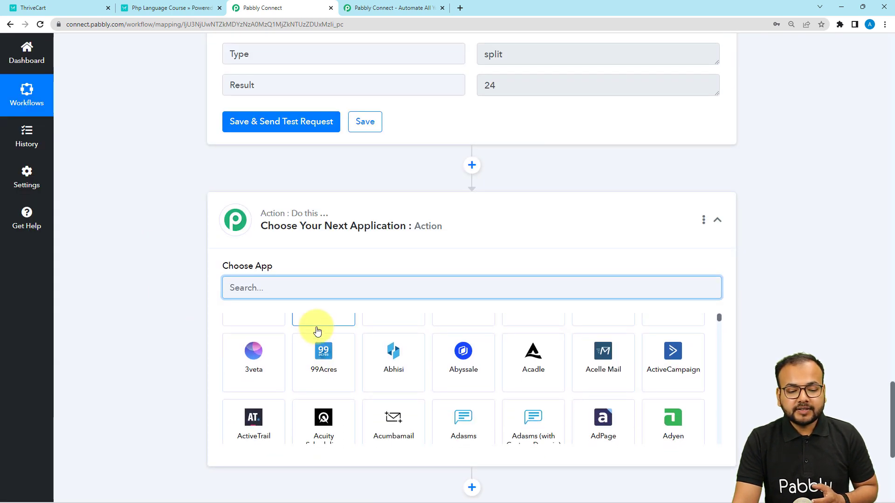
{"action": "scroll", "coordinate": [317, 331], "scroll_direction": "up", "scroll_amount": 1}
{"action": "left_click", "coordinate": [328, 353]}
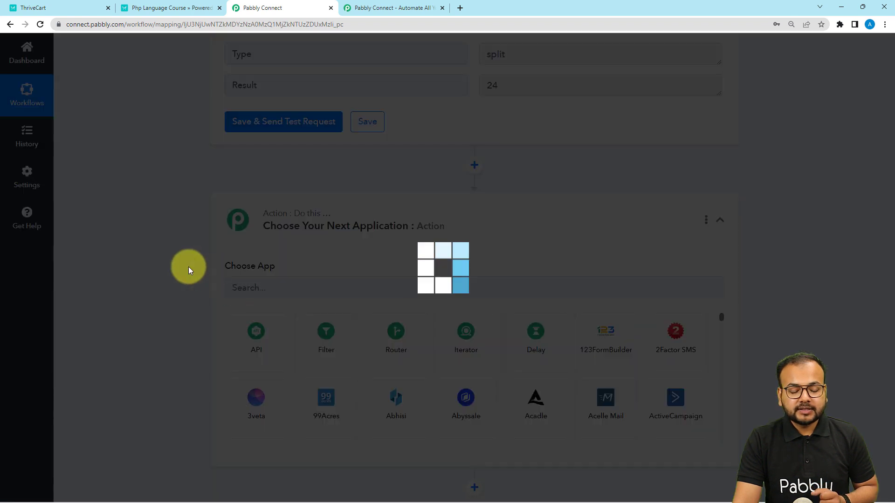
{"action": "scroll", "coordinate": [184, 266], "scroll_direction": "down", "scroll_amount": 3}
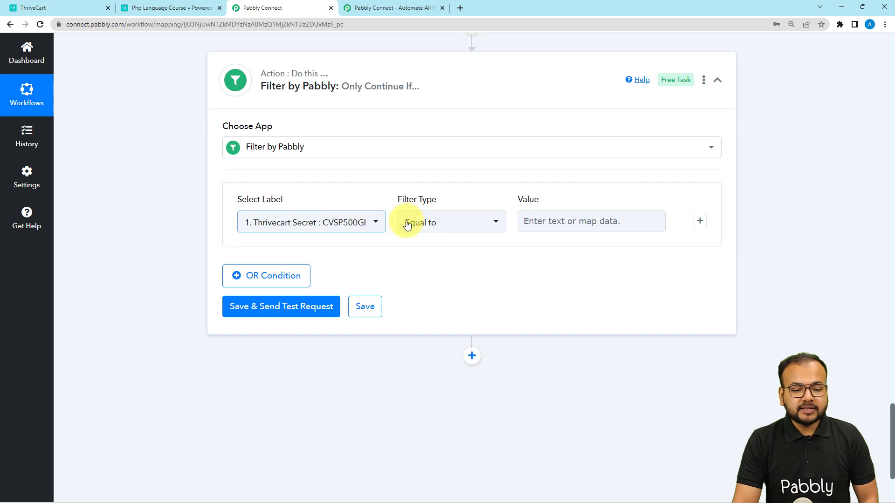
- Base the filter condition on step 3's Result and set its type to Greater than
{"action": "left_click", "coordinate": [577, 232]}
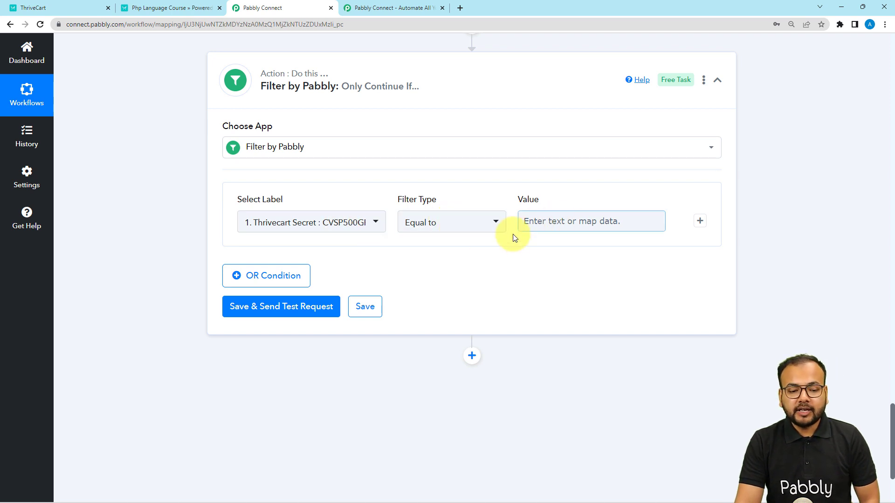
{"action": "left_click", "coordinate": [333, 233]}
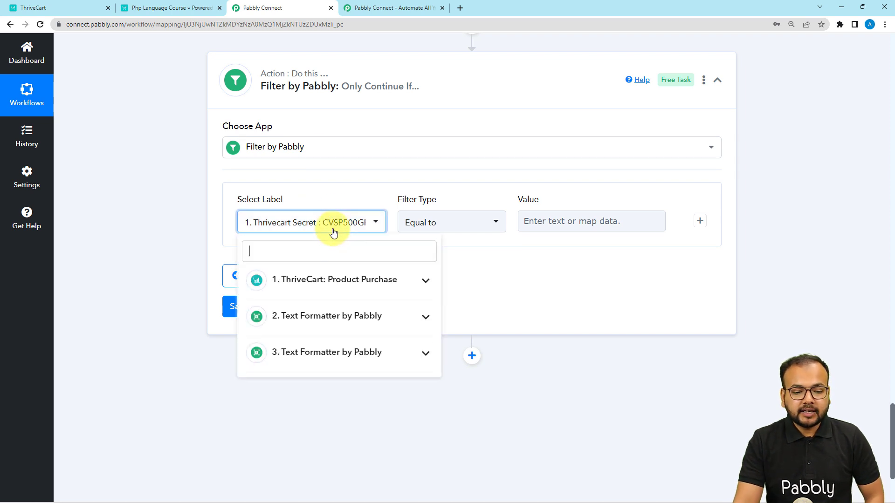
{"action": "left_click", "coordinate": [298, 355]}
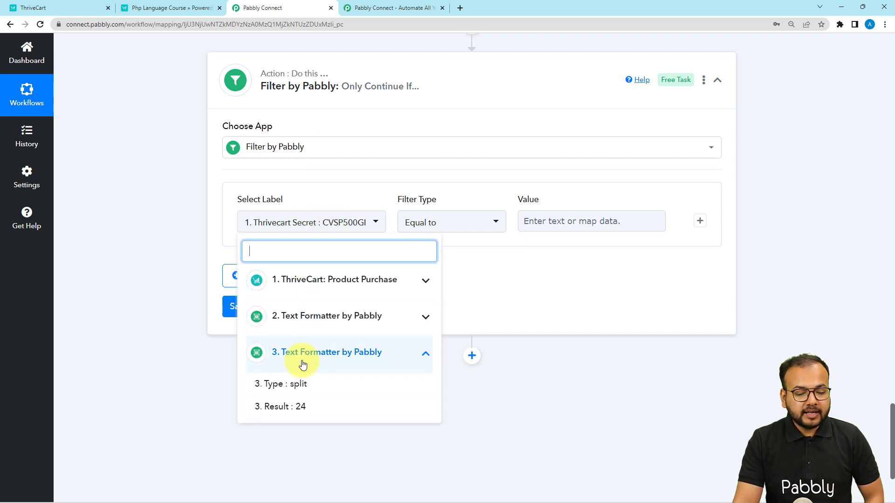
{"action": "left_click", "coordinate": [299, 409]}
{"action": "left_click", "coordinate": [459, 229]}
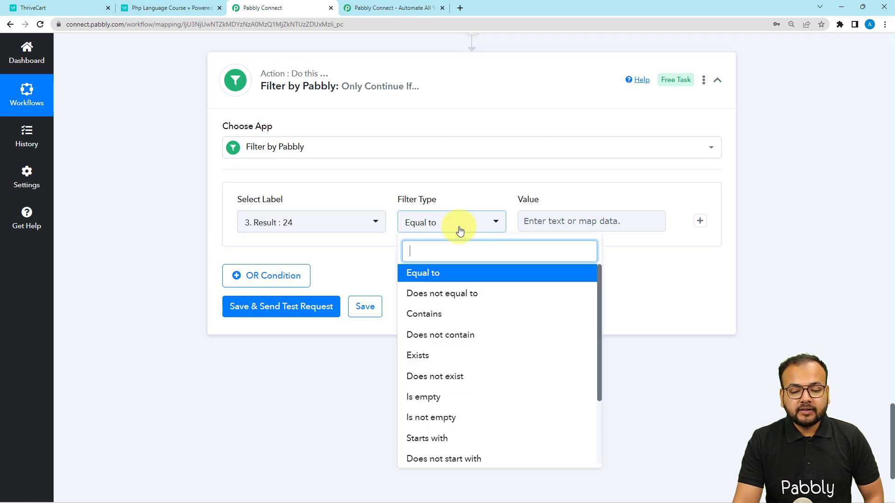
{"action": "scroll", "coordinate": [478, 345], "scroll_direction": "down", "scroll_amount": 2}
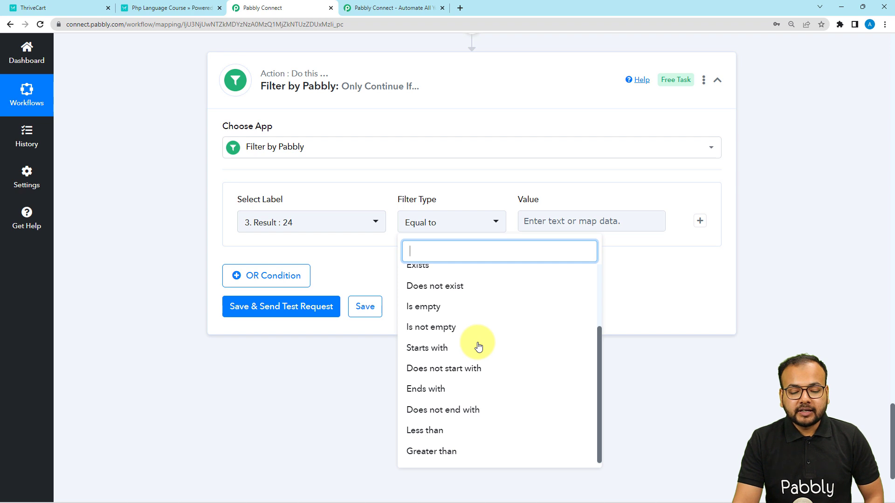
{"action": "left_click", "coordinate": [441, 451]}
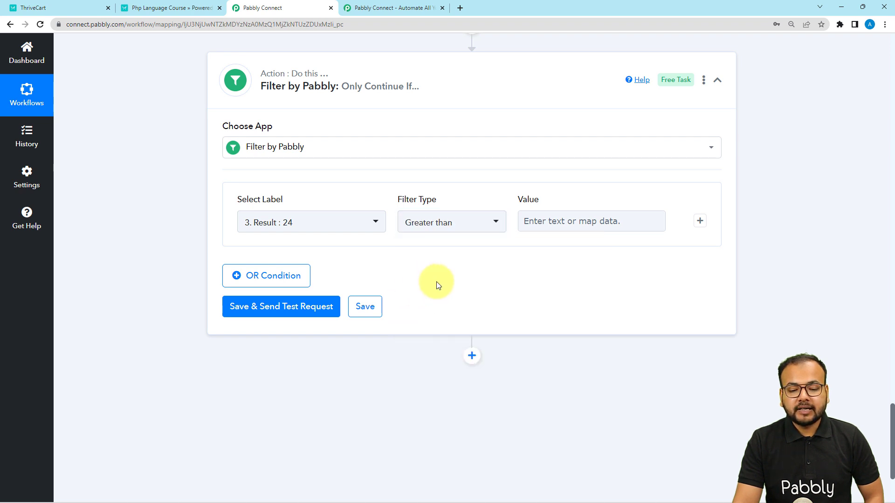
- Set the filter value to 27 and save the filter while sending a test request
{"action": "left_click", "coordinate": [552, 219]}
{"action": "type", "text": "27"}
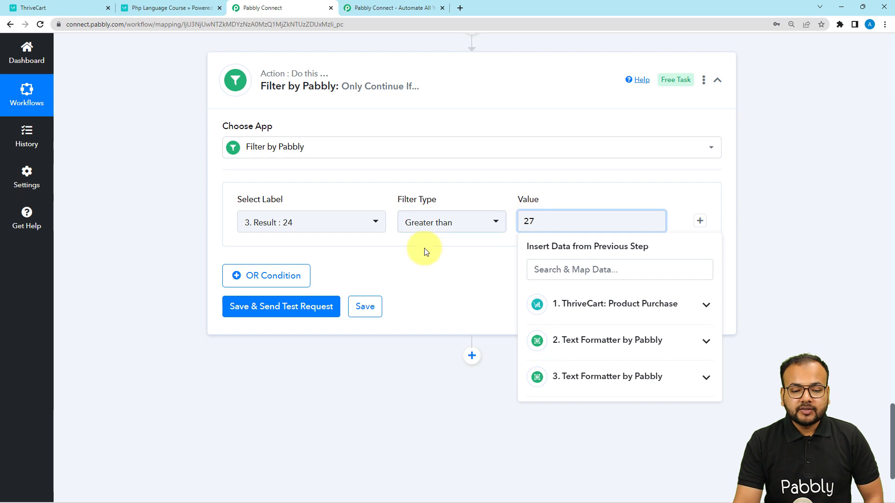
{"action": "left_click", "coordinate": [320, 262]}
{"action": "scroll", "coordinate": [168, 233], "scroll_direction": "up", "scroll_amount": 6}
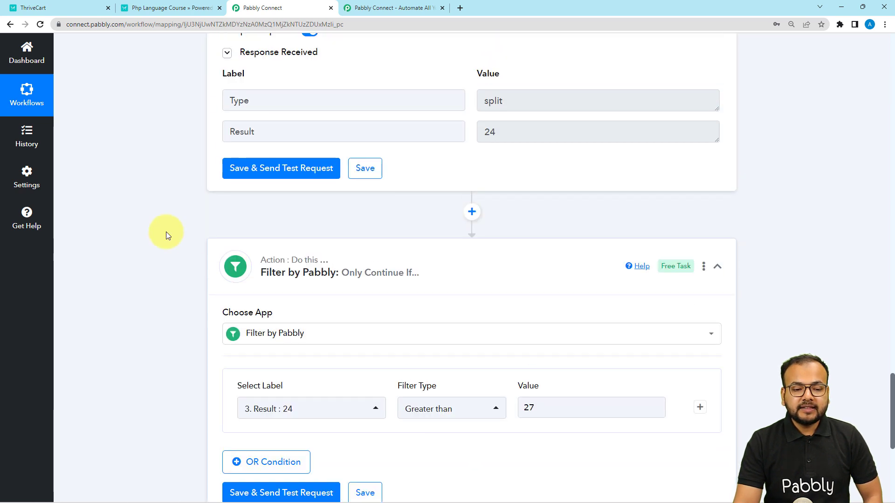
{"action": "scroll", "coordinate": [497, 240], "scroll_direction": "down", "scroll_amount": 4}
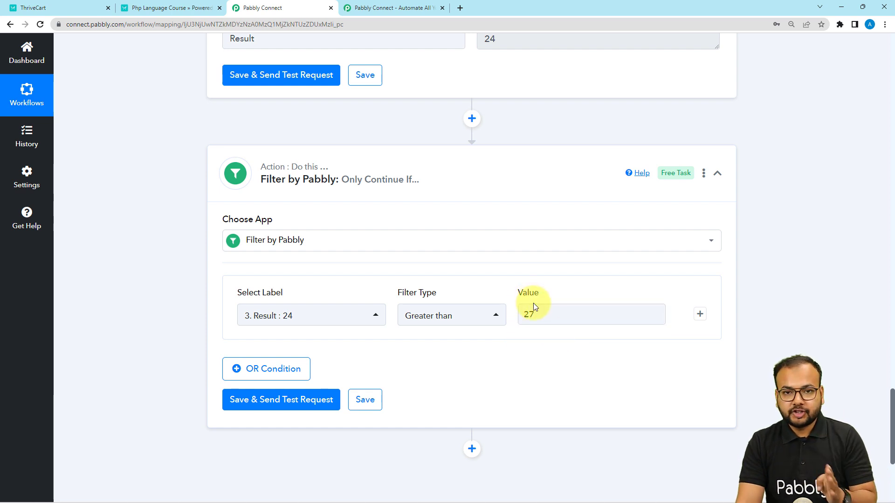
{"action": "scroll", "coordinate": [120, 219], "scroll_direction": "down", "scroll_amount": 2}
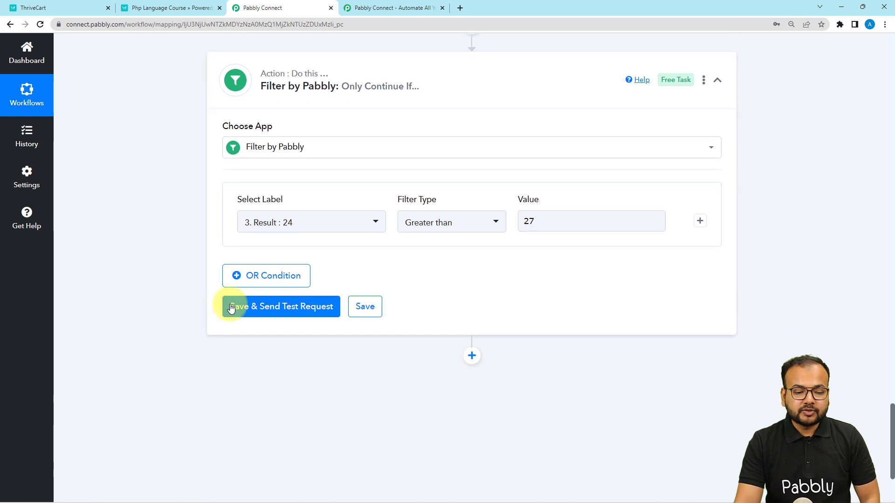
{"action": "left_click", "coordinate": [230, 305]}
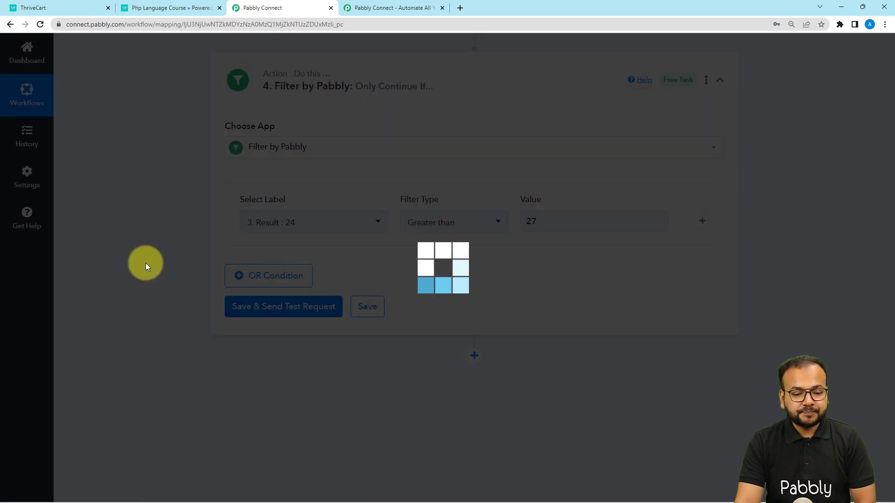
{"action": "scroll", "coordinate": [147, 264], "scroll_direction": "down", "scroll_amount": 1}
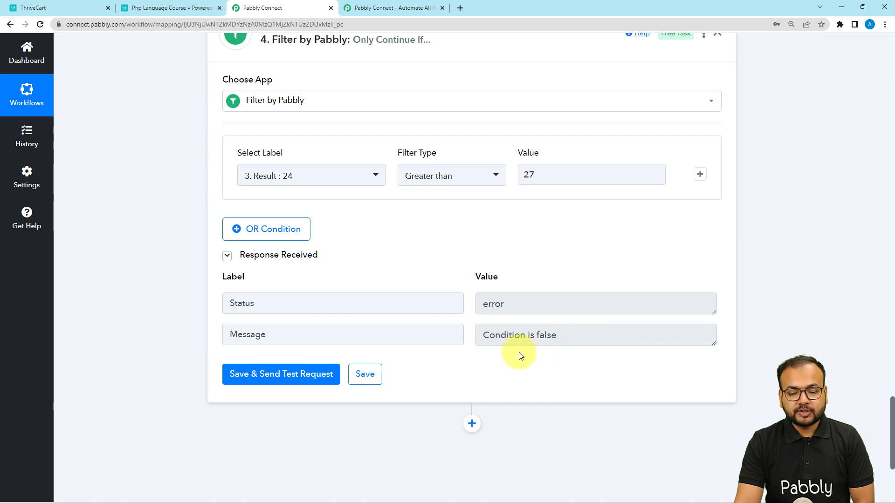
- Compare the split step's Result value with the filter's condition and its test response
{"action": "scroll", "coordinate": [519, 353], "scroll_direction": "up", "scroll_amount": 3}
{"action": "scroll", "coordinate": [518, 351], "scroll_direction": "up", "scroll_amount": 3}
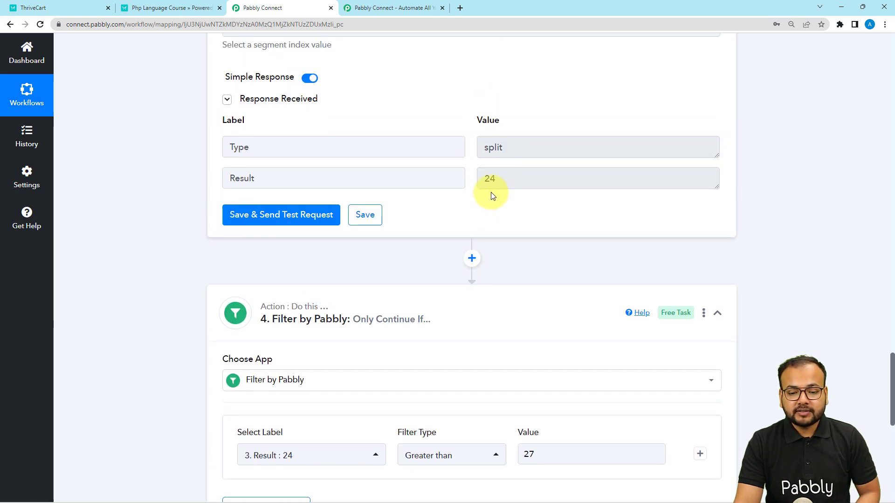
{"action": "left_click", "coordinate": [497, 180]}
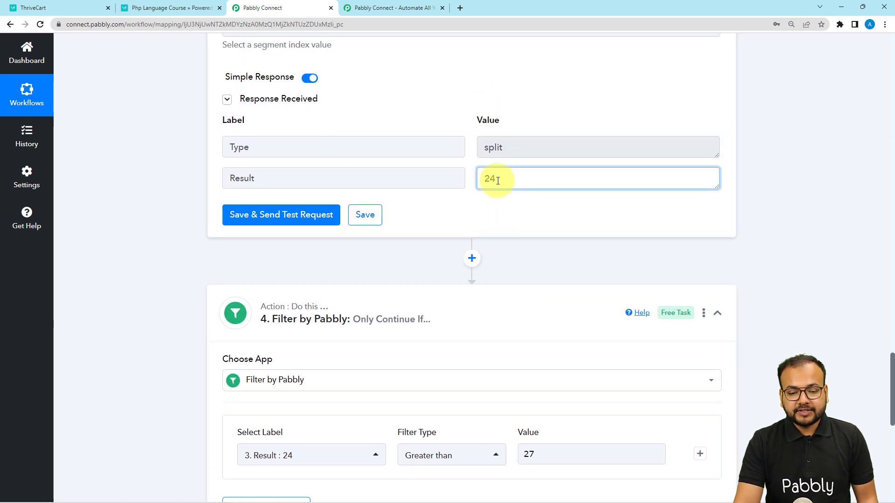
{"action": "left_click_drag", "start_coordinate": [496, 180], "coordinate": [485, 179]}
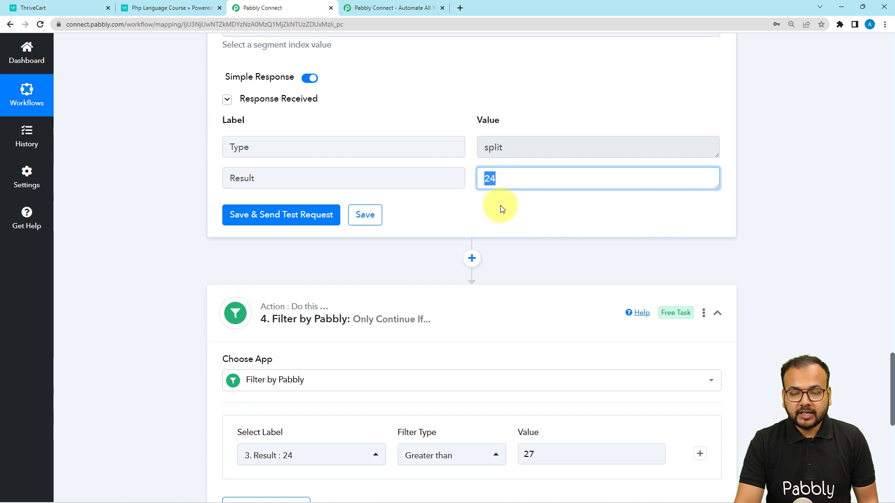
{"action": "scroll", "coordinate": [501, 207], "scroll_direction": "down", "scroll_amount": 5}
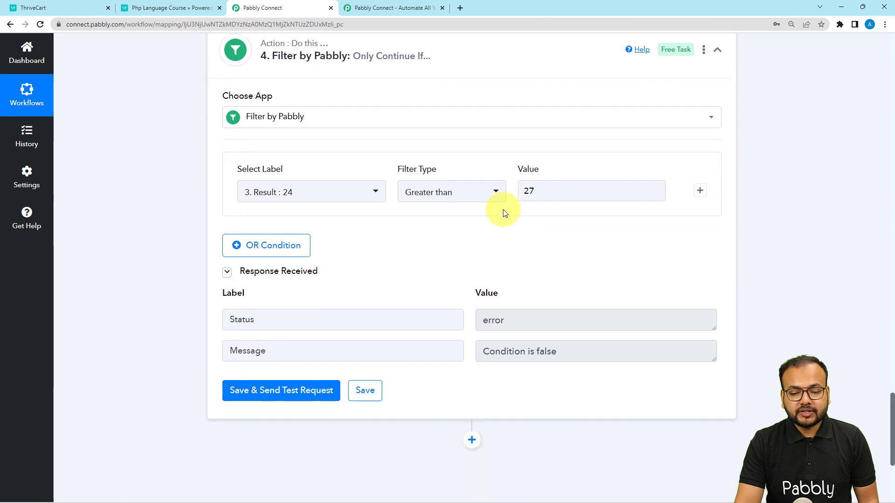
{"action": "scroll", "coordinate": [573, 205], "scroll_direction": "down", "scroll_amount": 1}
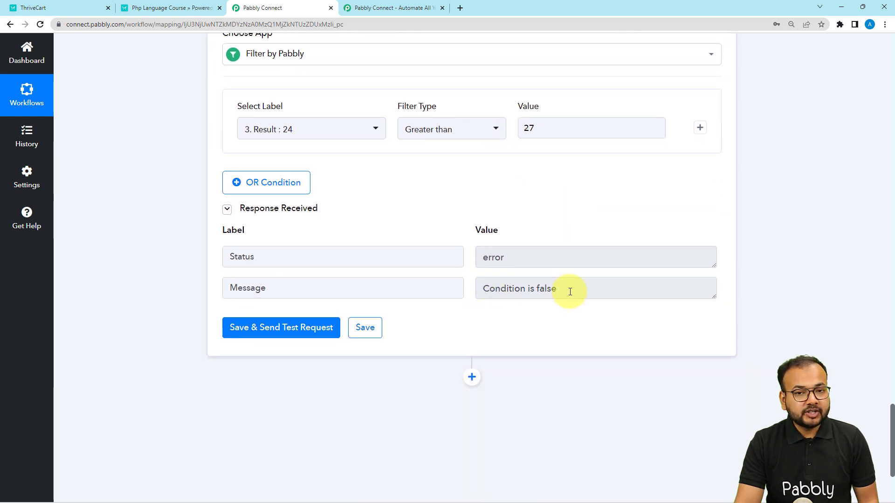
{"action": "scroll", "coordinate": [570, 291], "scroll_direction": "down", "scroll_amount": 3}
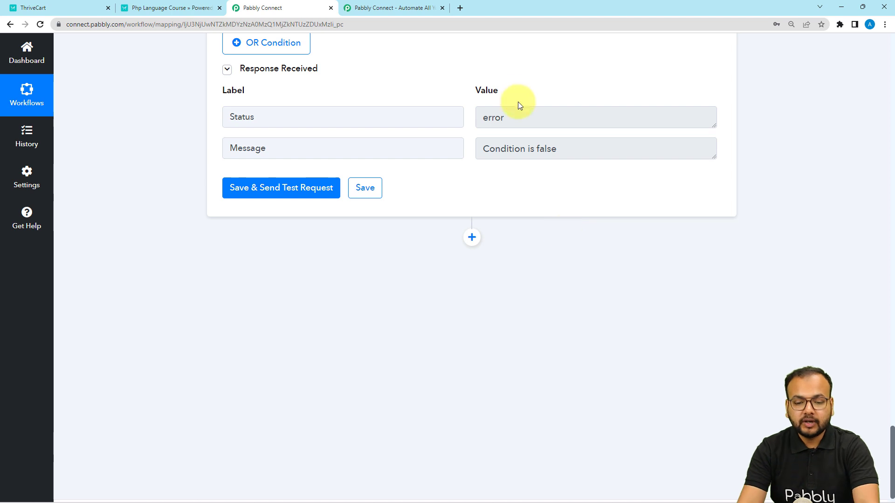
- Add a Gmail action below the filter step
{"action": "left_click", "coordinate": [471, 236]}
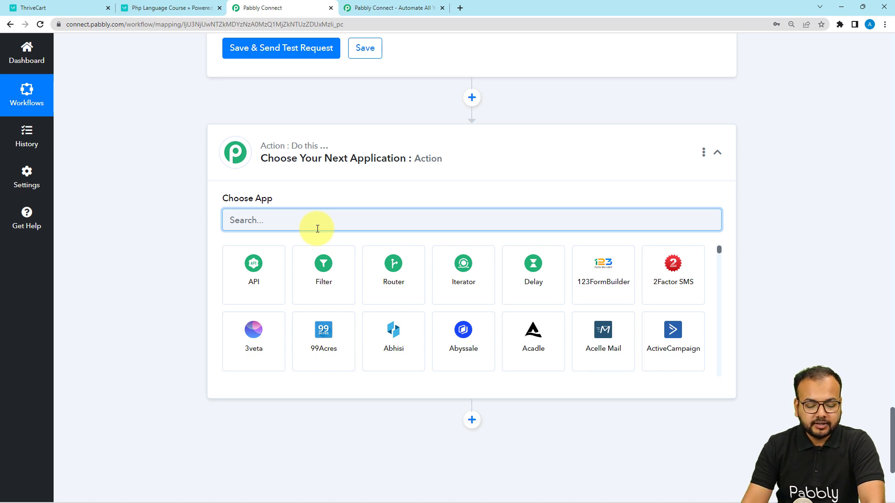
{"action": "type", "text": "g"}
{"action": "left_click", "coordinate": [254, 275]}
{"action": "scroll", "coordinate": [193, 242], "scroll_direction": "down", "scroll_amount": 1}
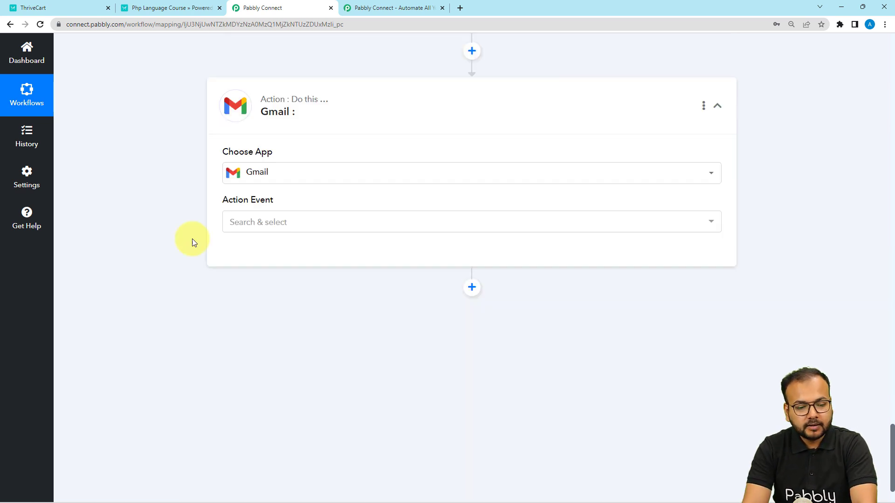
- Set the Gmail action event to Send Email and open the account connection settings
{"action": "left_click", "coordinate": [259, 226]}
{"action": "left_click", "coordinate": [260, 272]}
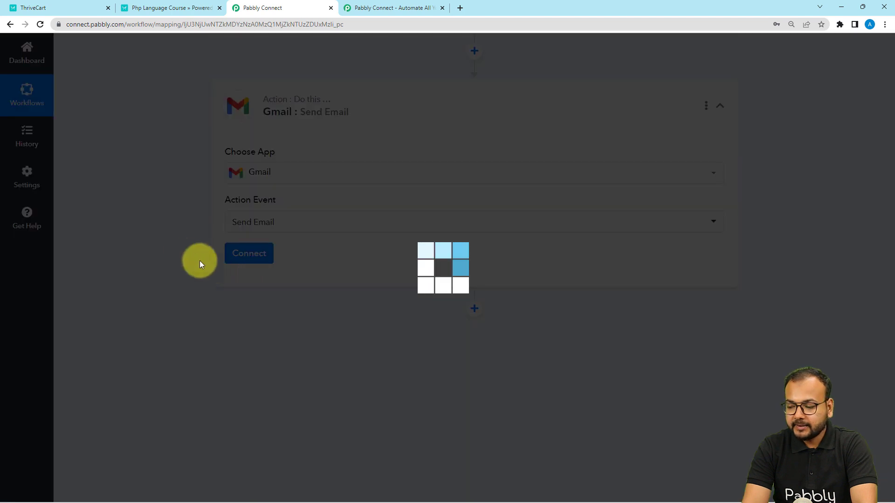
{"action": "scroll", "coordinate": [183, 256], "scroll_direction": "down", "scroll_amount": 2}
{"action": "left_click", "coordinate": [235, 168]}
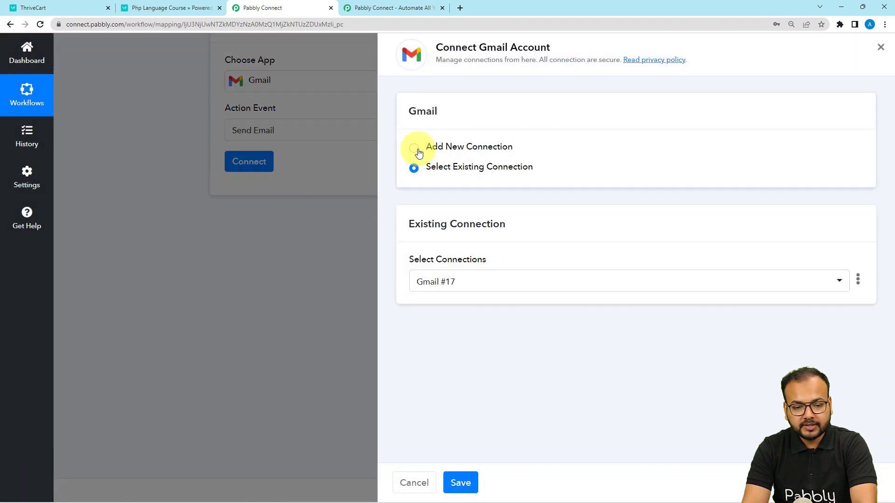
- Add a new Gmail connection and authorize the Google account for Pabbly Connect
{"action": "left_click", "coordinate": [415, 149]}
{"action": "left_click", "coordinate": [472, 268]}
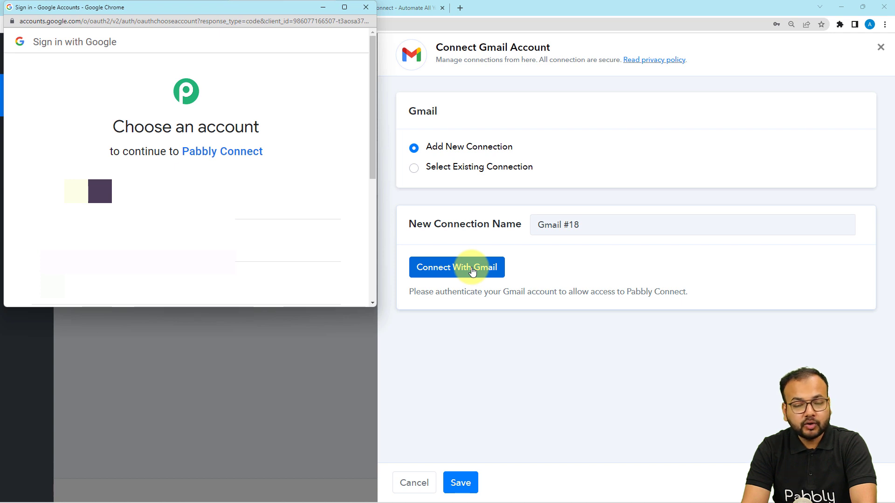
{"action": "left_click", "coordinate": [226, 238]}
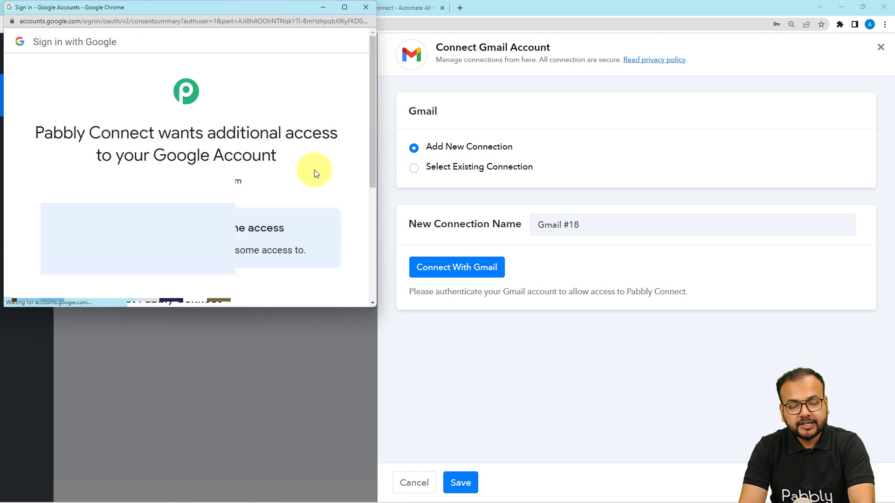
{"action": "scroll", "coordinate": [314, 171], "scroll_direction": "down", "scroll_amount": 5}
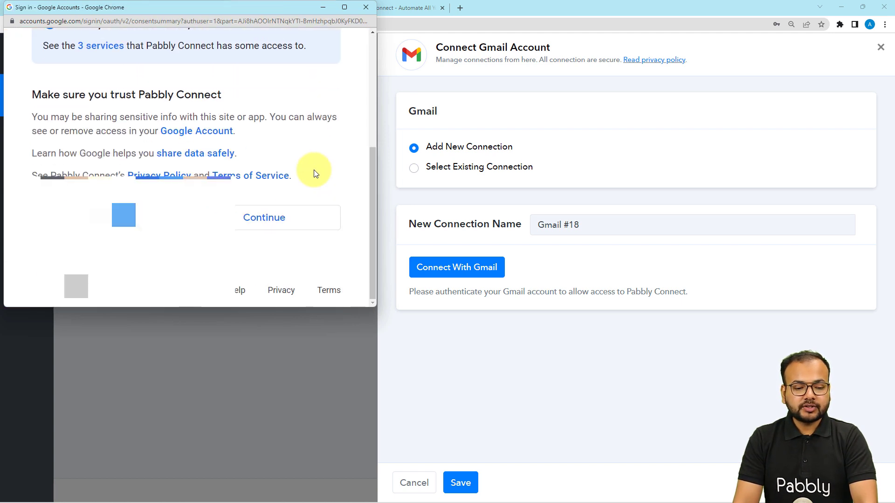
{"action": "left_click", "coordinate": [286, 219]}
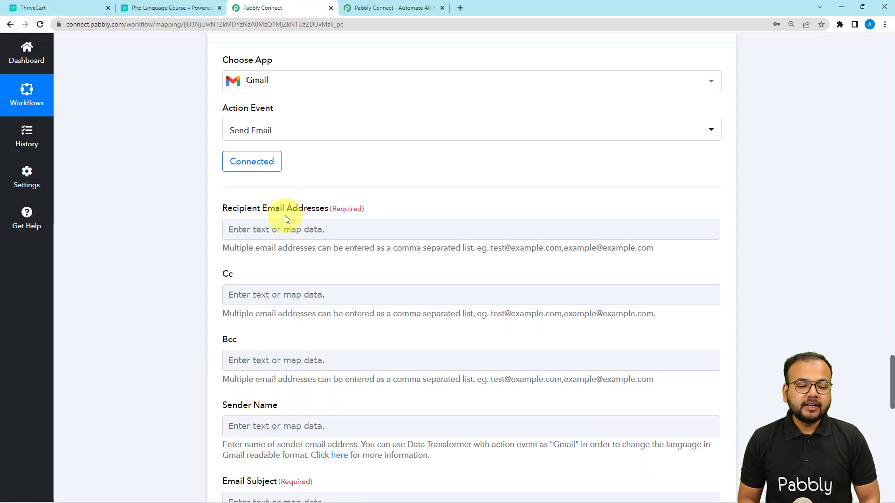
- Enter the notification recipient's email address in the recipient field
{"action": "scroll", "coordinate": [284, 216], "scroll_direction": "down", "scroll_amount": 1}
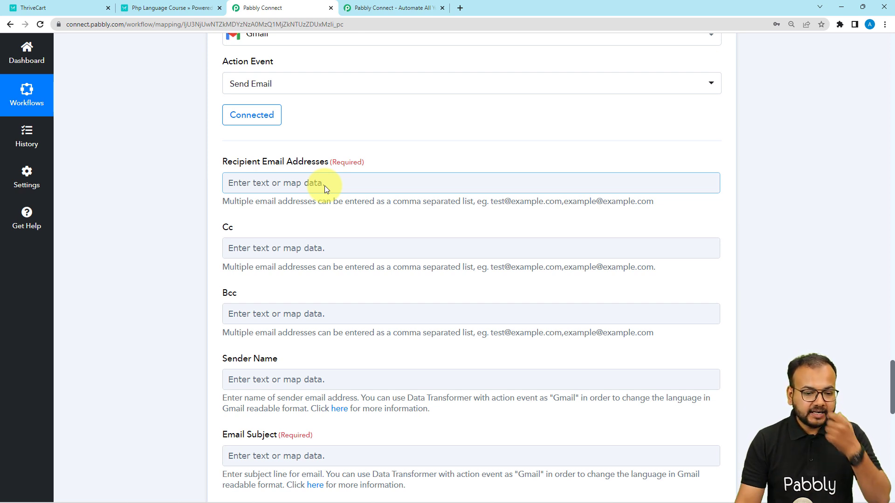
{"action": "left_click", "coordinate": [321, 183]}
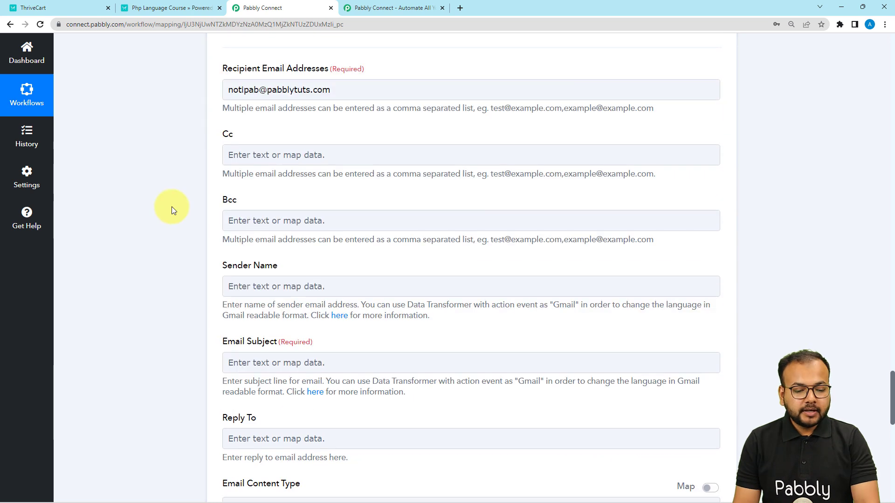
{"action": "scroll", "coordinate": [172, 206], "scroll_direction": "down", "scroll_amount": 1}
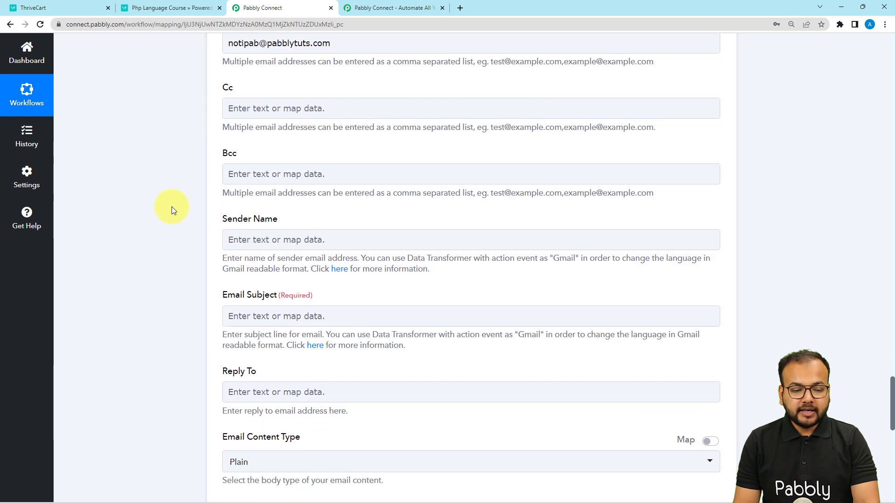
- Set the sender name to thrivecart
{"action": "scroll", "coordinate": [171, 206], "scroll_direction": "down", "scroll_amount": 2}
{"action": "left_click", "coordinate": [308, 147]}
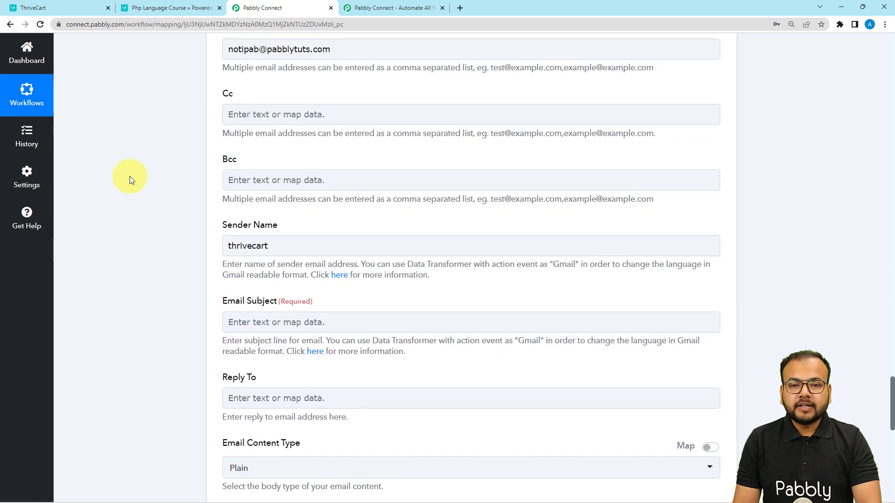
{"action": "scroll", "coordinate": [129, 176], "scroll_direction": "down", "scroll_amount": 1}
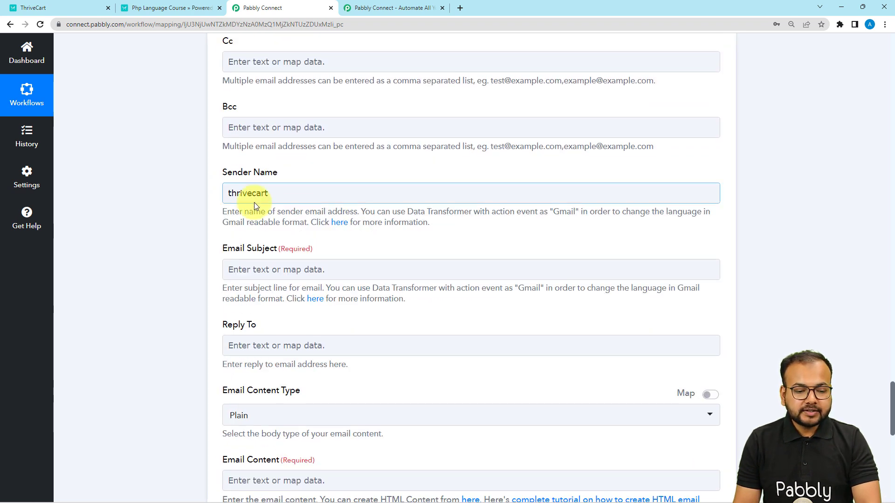
{"action": "left_click", "coordinate": [276, 197]}
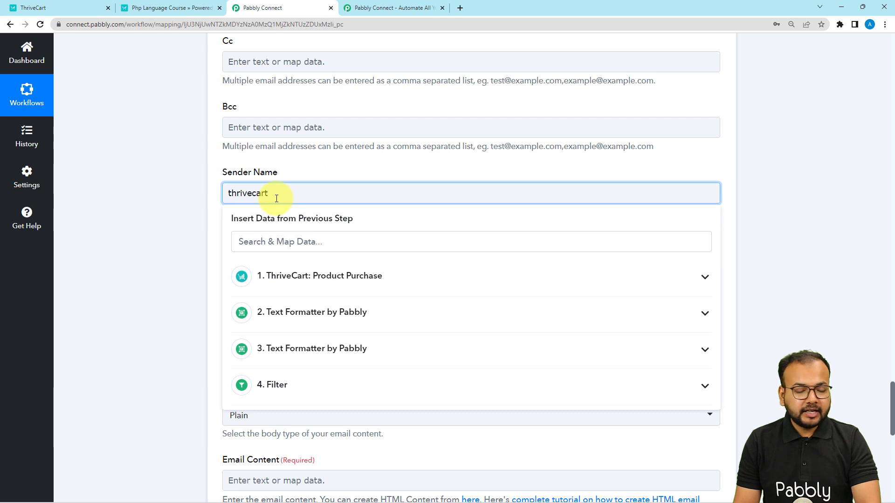
{"action": "left_click", "coordinate": [185, 191]}
- Paste a subscription-notification message template into the email content field
{"action": "scroll", "coordinate": [185, 191], "scroll_direction": "down", "scroll_amount": 3}
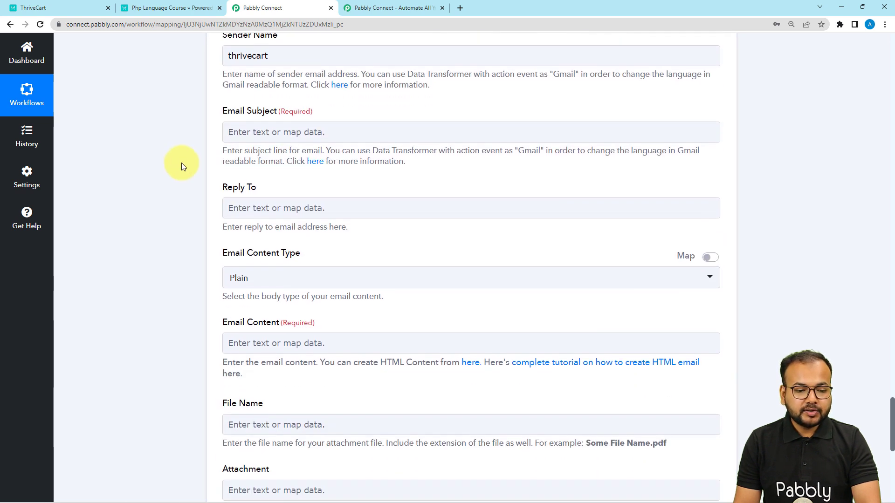
{"action": "left_click", "coordinate": [279, 130]}
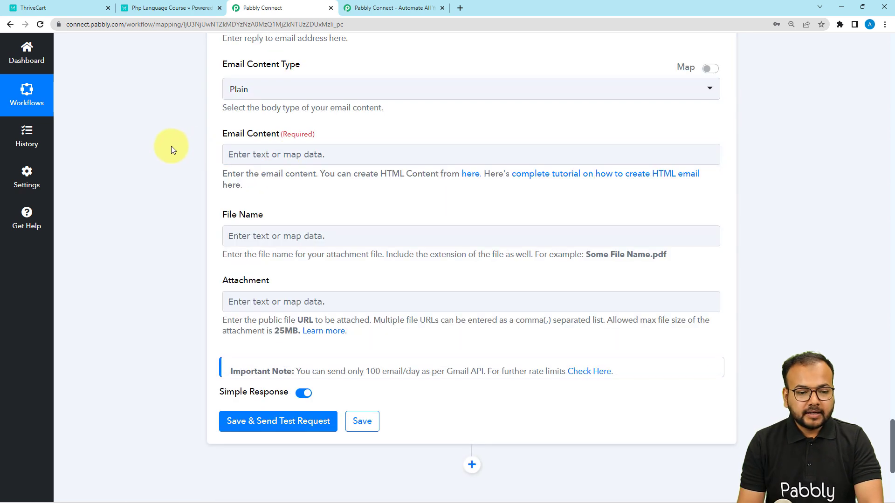
{"action": "scroll", "coordinate": [171, 146], "scroll_direction": "up", "scroll_amount": 3}
{"action": "scroll", "coordinate": [170, 147], "scroll_direction": "down", "scroll_amount": 3}
{"action": "scroll", "coordinate": [171, 146], "scroll_direction": "down", "scroll_amount": 1}
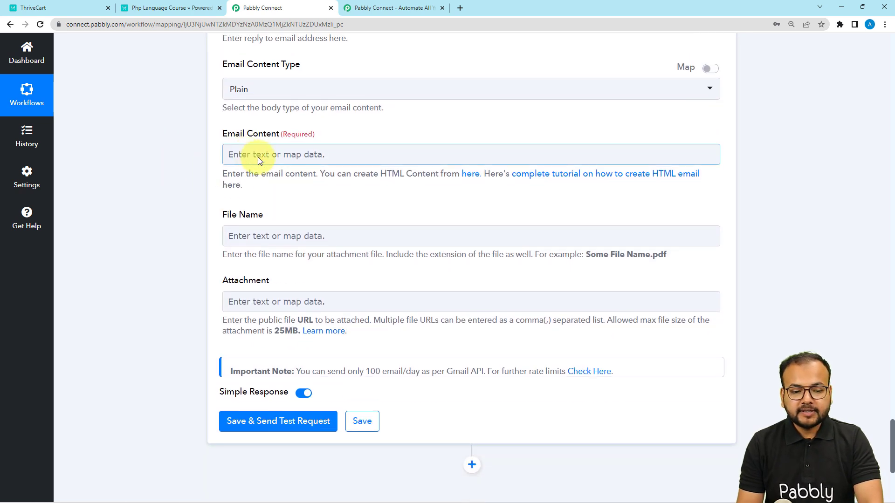
{"action": "scroll", "coordinate": [265, 128], "scroll_direction": "up", "scroll_amount": 1}
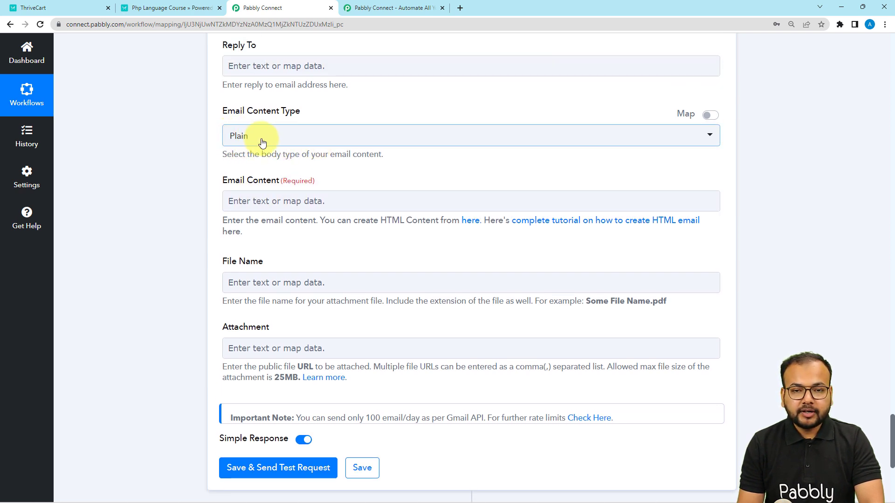
{"action": "left_click", "coordinate": [281, 199]}
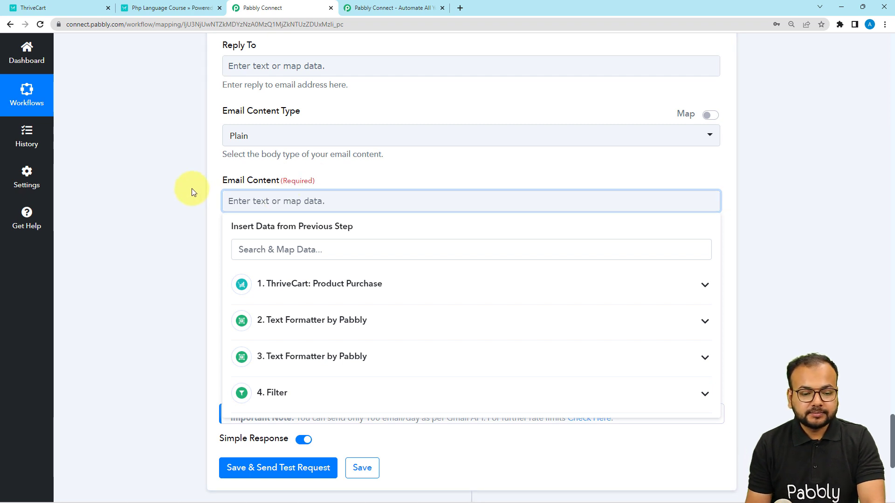
{"action": "type", "text": "Hello dear,  Your product has received a new subscription on Other details are are: Customer Email: Amount: keep up the good work. Regards."}
{"action": "scroll", "coordinate": [177, 184], "scroll_direction": "down", "scroll_amount": 2}
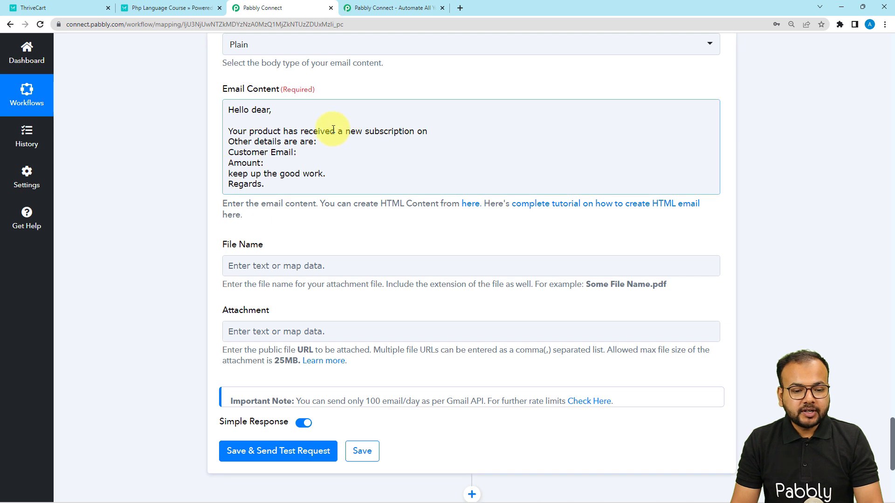
- Insert ThriveCart's Purchase Name after "Your product" in the email content
{"action": "left_click", "coordinate": [282, 131]}
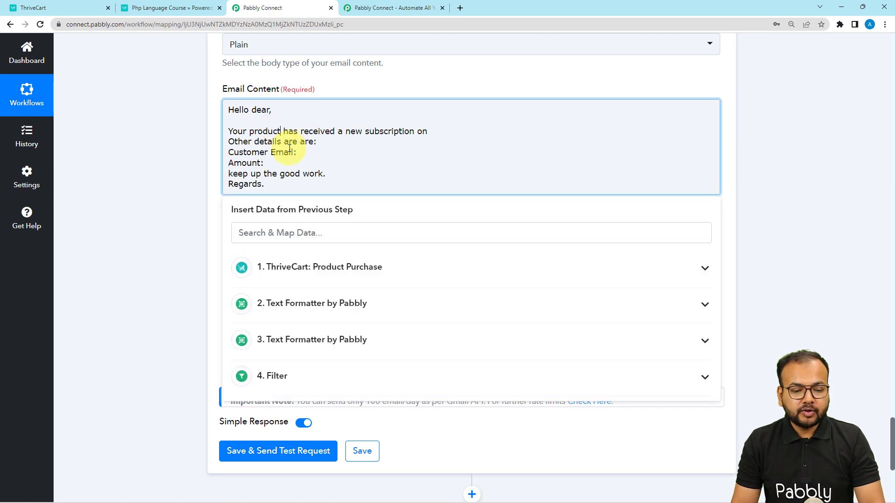
{"action": "left_click", "coordinate": [304, 265]}
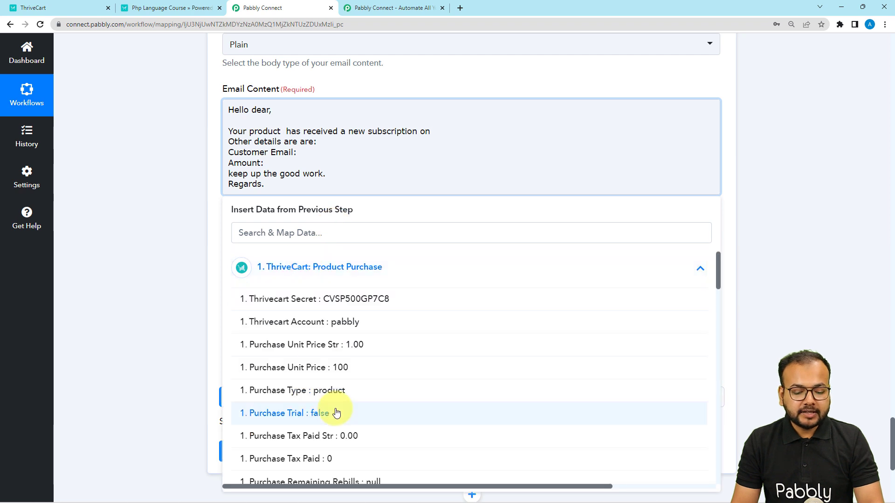
{"action": "scroll", "coordinate": [336, 413], "scroll_direction": "down", "scroll_amount": 7}
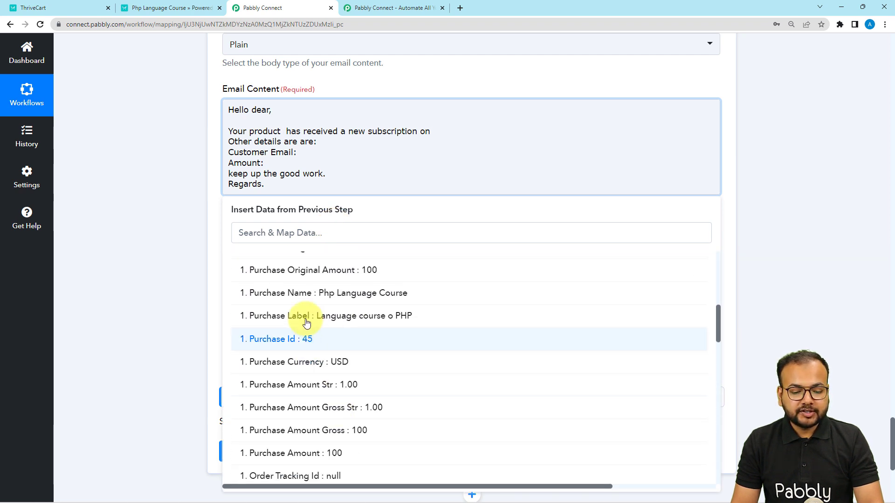
{"action": "left_click", "coordinate": [324, 302]}
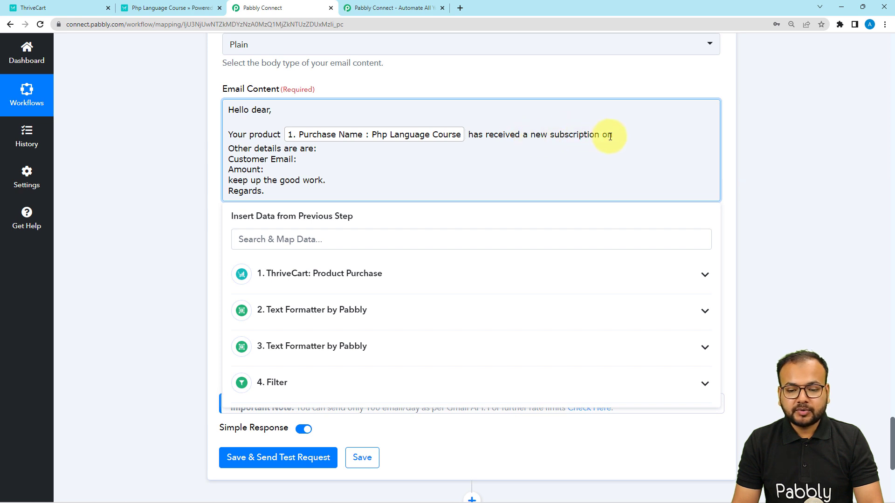
- Insert ThriveCart's Order Date after "has received a new subscription on"
{"action": "left_click", "coordinate": [394, 273]}
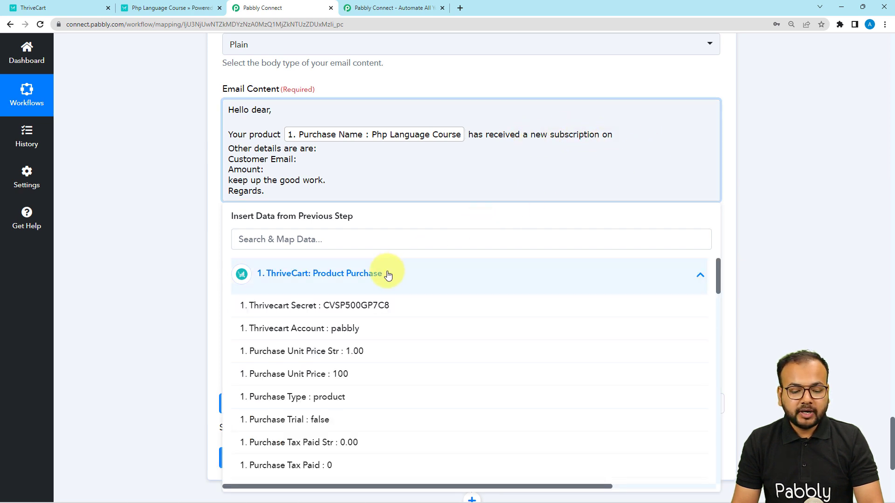
{"action": "scroll", "coordinate": [347, 405], "scroll_direction": "down", "scroll_amount": 10}
{"action": "scroll", "coordinate": [347, 407], "scroll_direction": "down", "scroll_amount": 8}
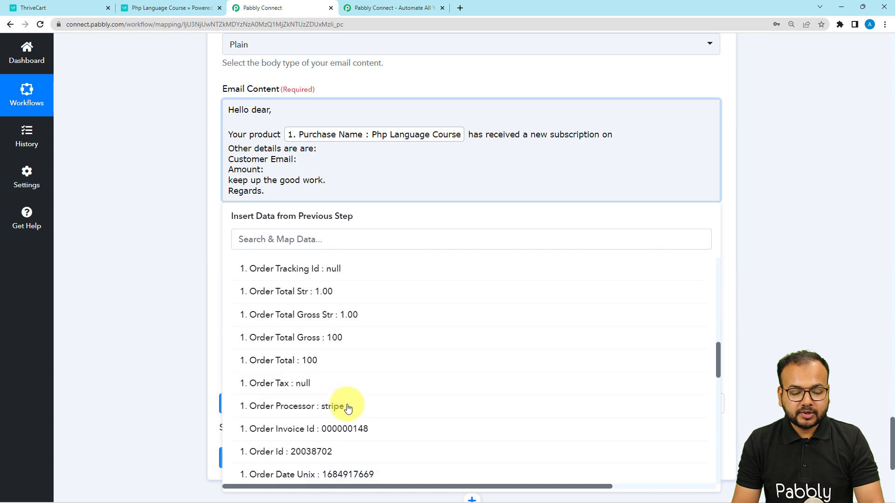
{"action": "scroll", "coordinate": [352, 391], "scroll_direction": "down", "scroll_amount": 2}
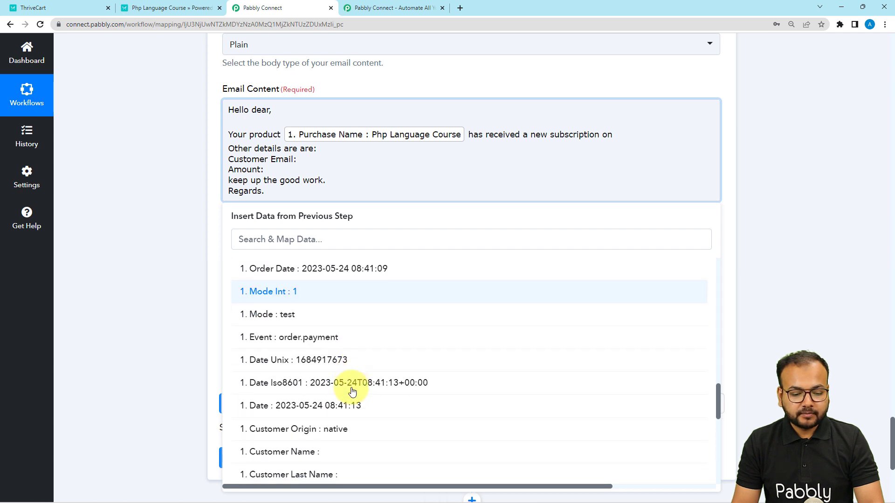
{"action": "left_click", "coordinate": [334, 266]}
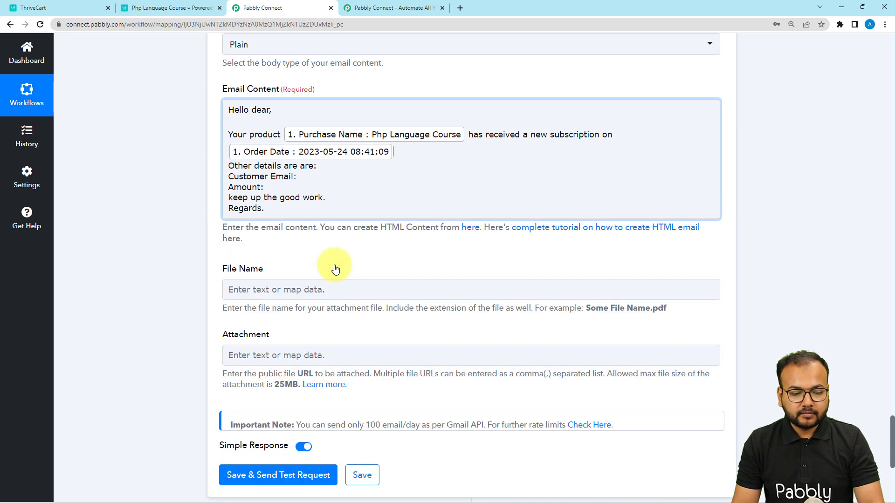
- Map ThriveCart's Customer Email after the "Customer Email:" label
{"action": "left_click", "coordinate": [298, 178]}
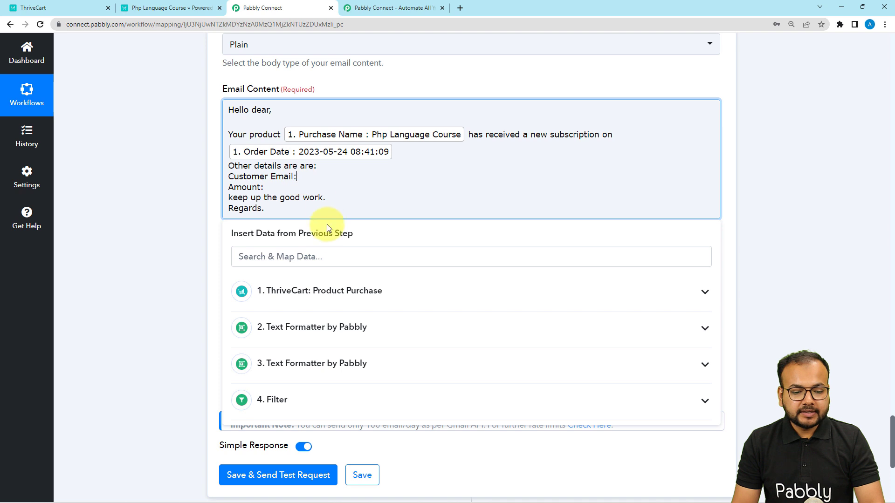
{"action": "left_click", "coordinate": [325, 291]}
{"action": "scroll", "coordinate": [336, 382], "scroll_direction": "down", "scroll_amount": 9}
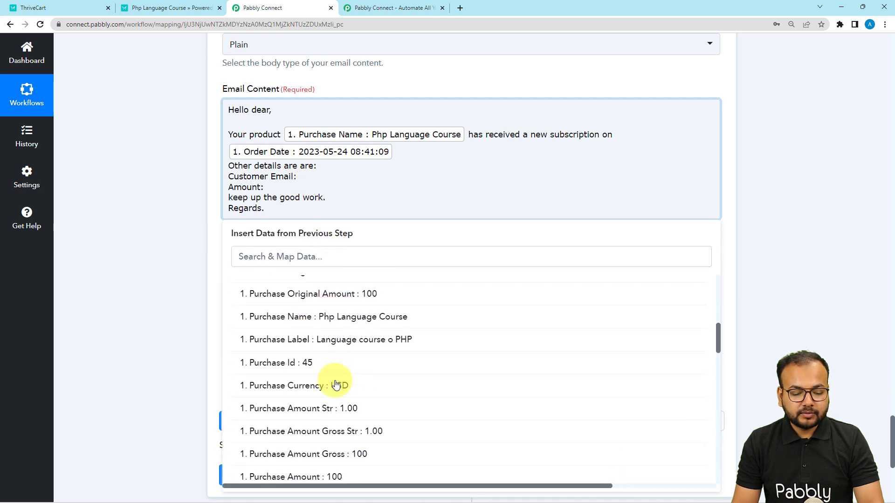
{"action": "scroll", "coordinate": [335, 385], "scroll_direction": "down", "scroll_amount": 10}
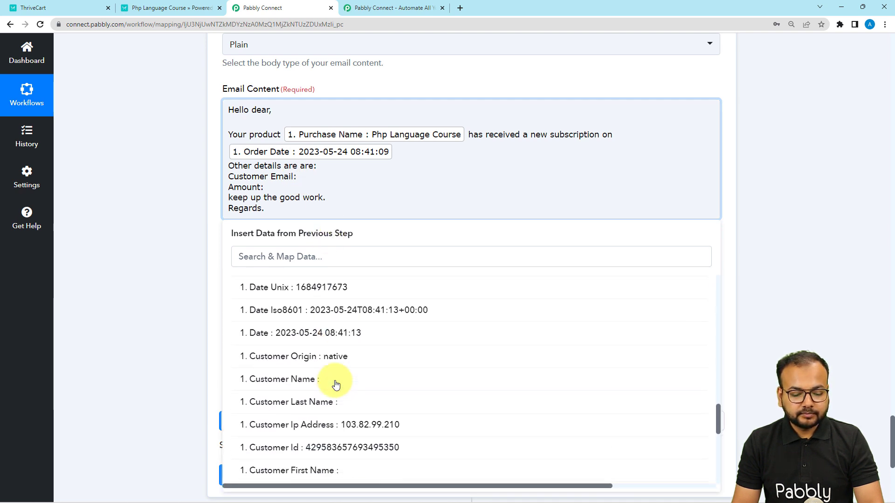
{"action": "scroll", "coordinate": [335, 384], "scroll_direction": "down", "scroll_amount": 3}
{"action": "left_click", "coordinate": [320, 303]}
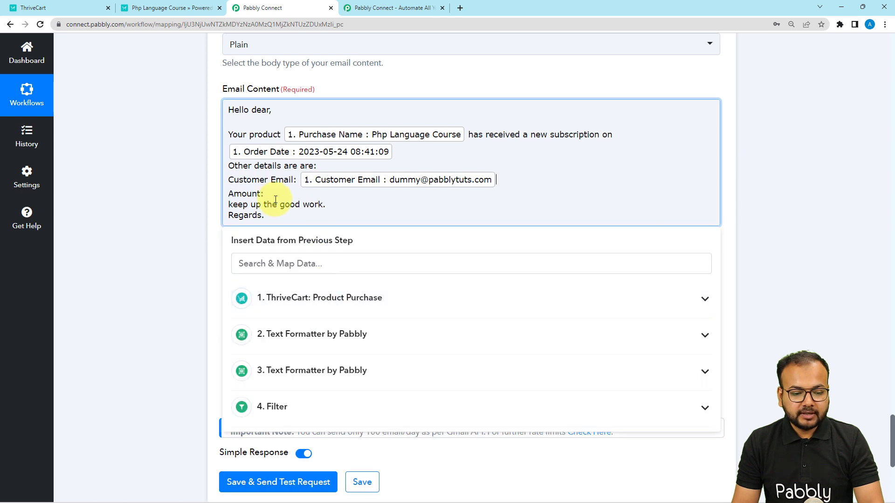
- Map ThriveCart's Purchase Original Amount Str and Purchase Currency after the "Amount:" label
{"action": "left_click", "coordinate": [283, 300]}
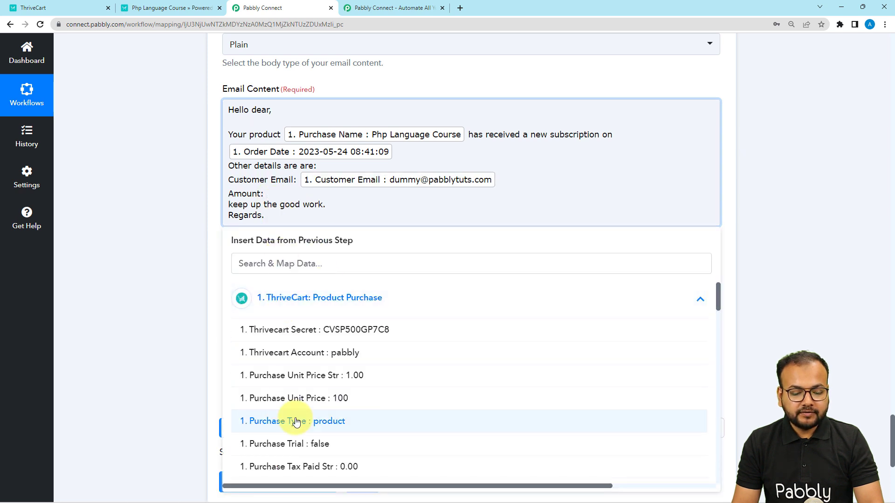
{"action": "scroll", "coordinate": [297, 422], "scroll_direction": "down", "scroll_amount": 1}
{"action": "scroll", "coordinate": [366, 324], "scroll_direction": "down", "scroll_amount": 5}
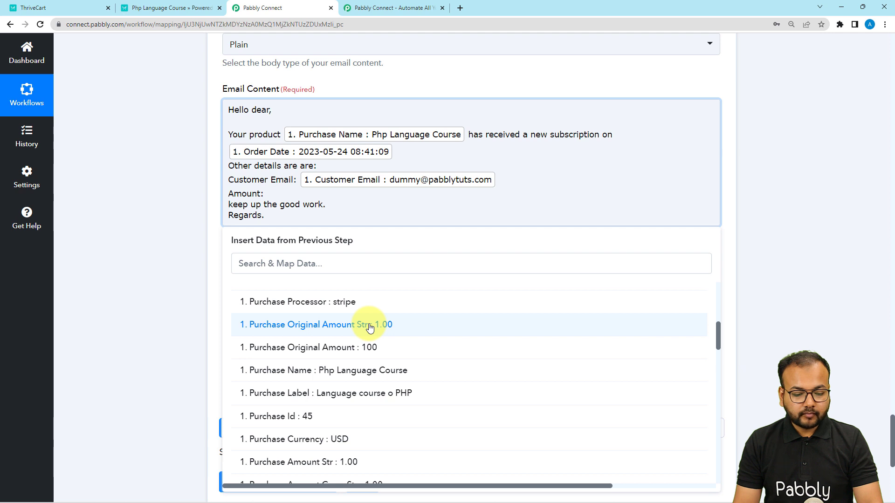
{"action": "left_click", "coordinate": [370, 328]}
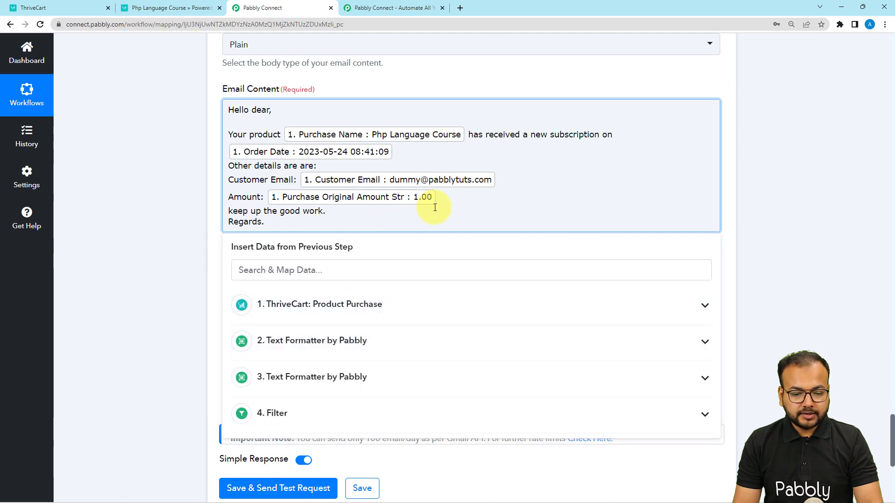
{"action": "left_click", "coordinate": [376, 306]}
{"action": "scroll", "coordinate": [371, 435], "scroll_direction": "down", "scroll_amount": 5}
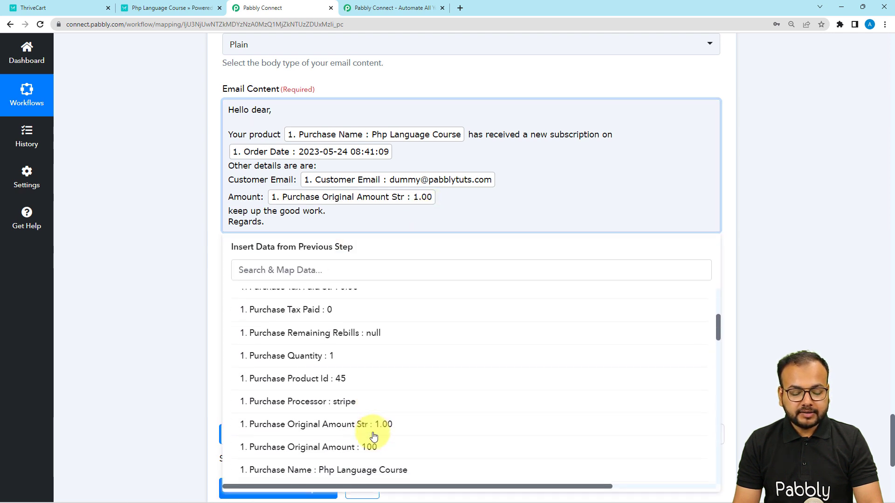
{"action": "scroll", "coordinate": [373, 435], "scroll_direction": "down", "scroll_amount": 8}
{"action": "left_click", "coordinate": [354, 358]}
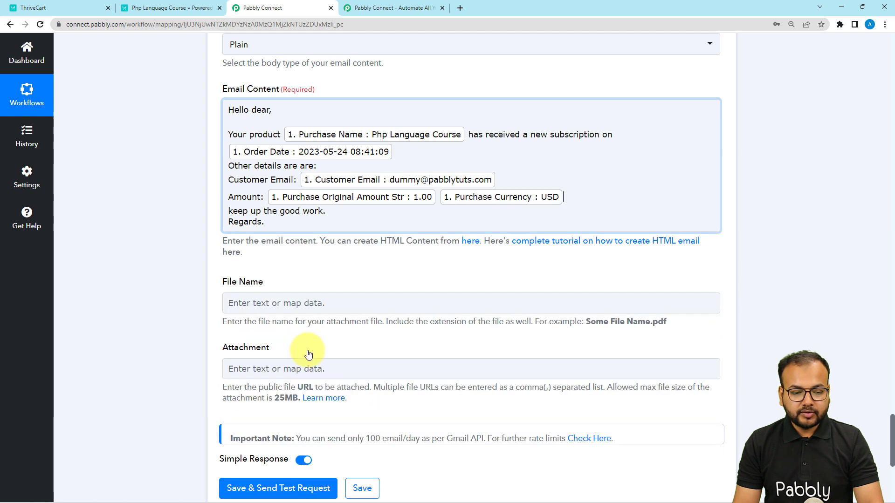
{"action": "left_click", "coordinate": [184, 262]}
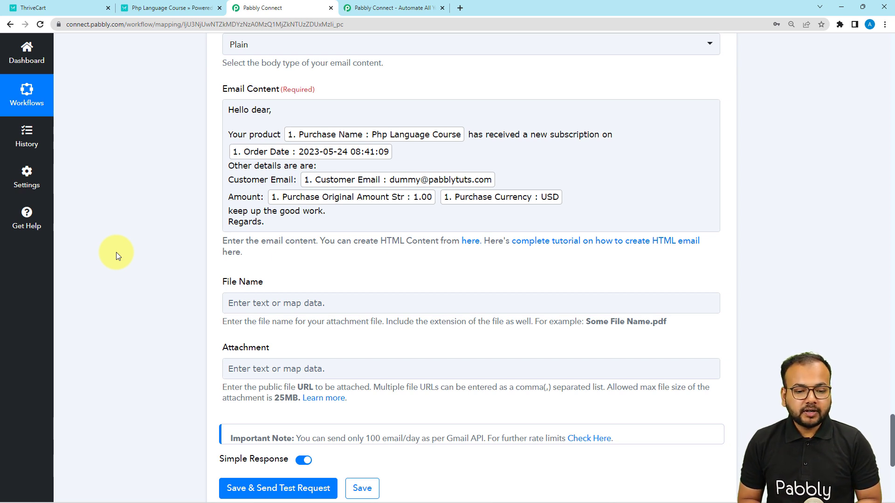
- Save the Gmail Send Email action and send a test request
{"action": "scroll", "coordinate": [116, 252], "scroll_direction": "down", "scroll_amount": 3}
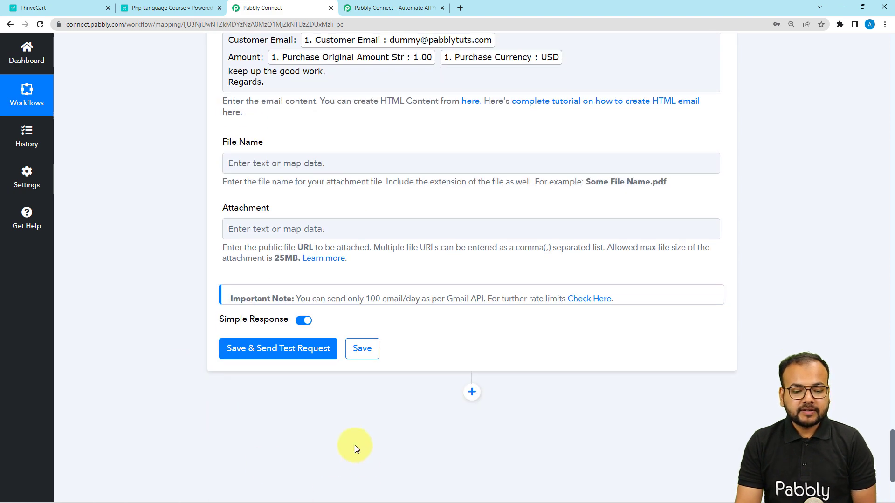
{"action": "scroll", "coordinate": [177, 373], "scroll_direction": "up", "scroll_amount": 4}
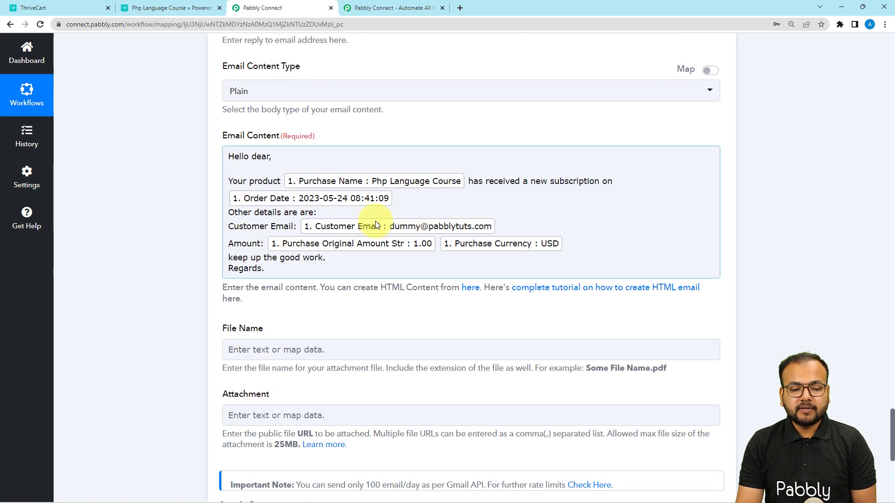
{"action": "scroll", "coordinate": [111, 273], "scroll_direction": "up", "scroll_amount": 10}
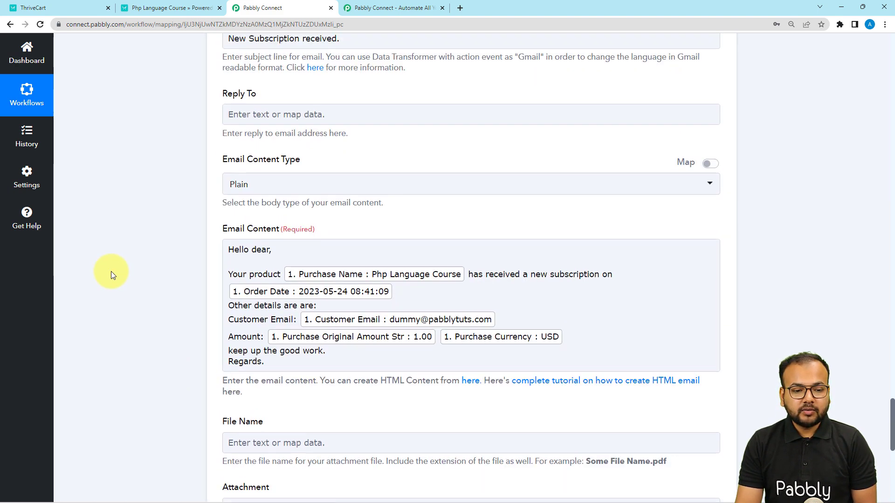
{"action": "scroll", "coordinate": [111, 275], "scroll_direction": "up", "scroll_amount": 1}
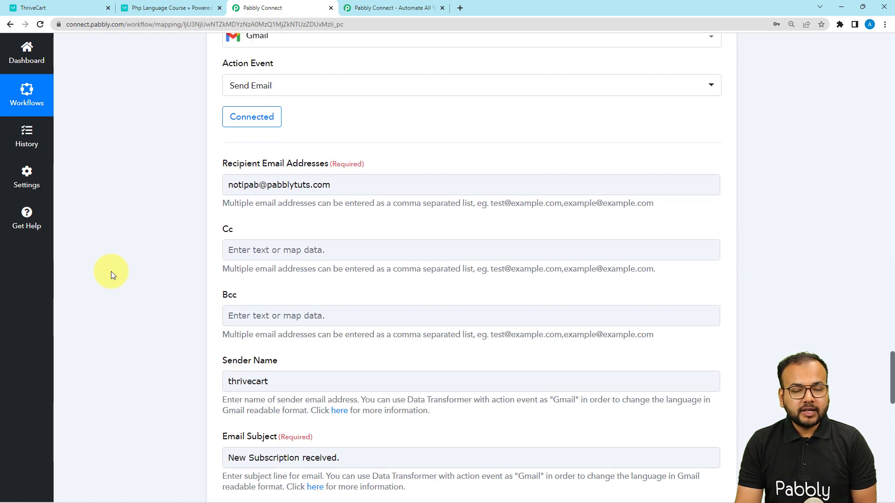
{"action": "scroll", "coordinate": [111, 275], "scroll_direction": "down", "scroll_amount": 8}
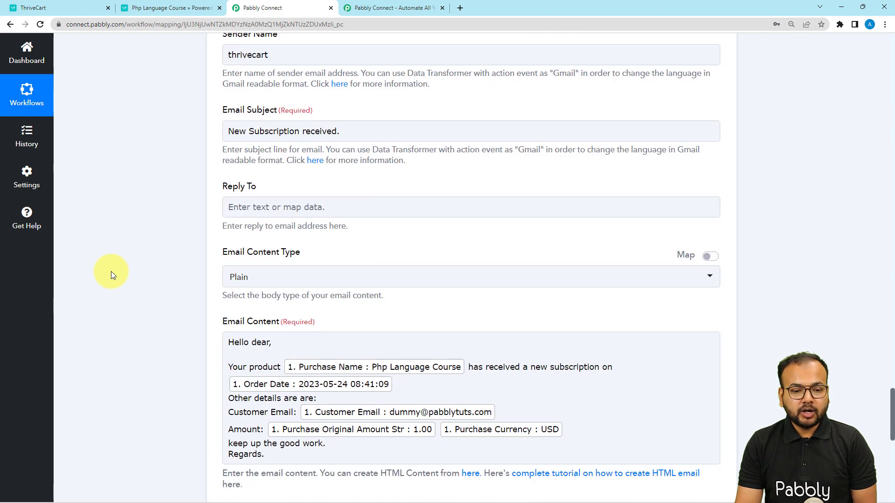
{"action": "scroll", "coordinate": [111, 276], "scroll_direction": "down", "scroll_amount": 1}
{"action": "scroll", "coordinate": [111, 272], "scroll_direction": "down", "scroll_amount": 8}
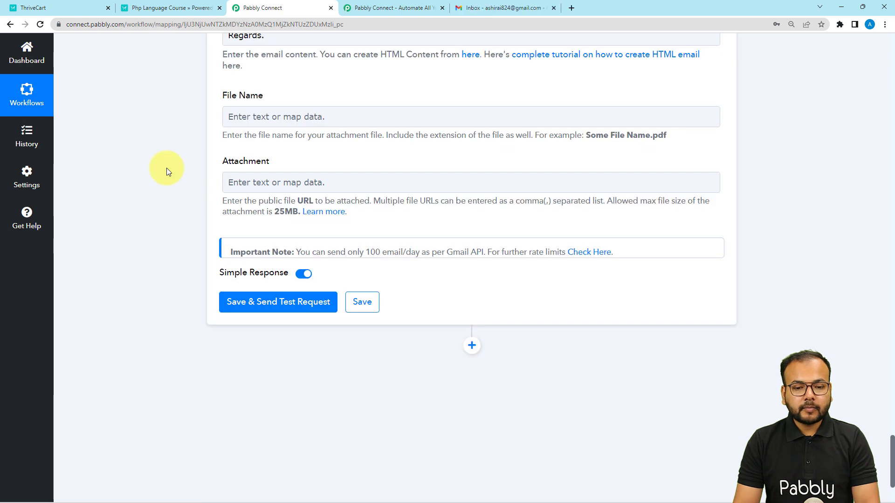
{"action": "left_click", "coordinate": [477, 7]}
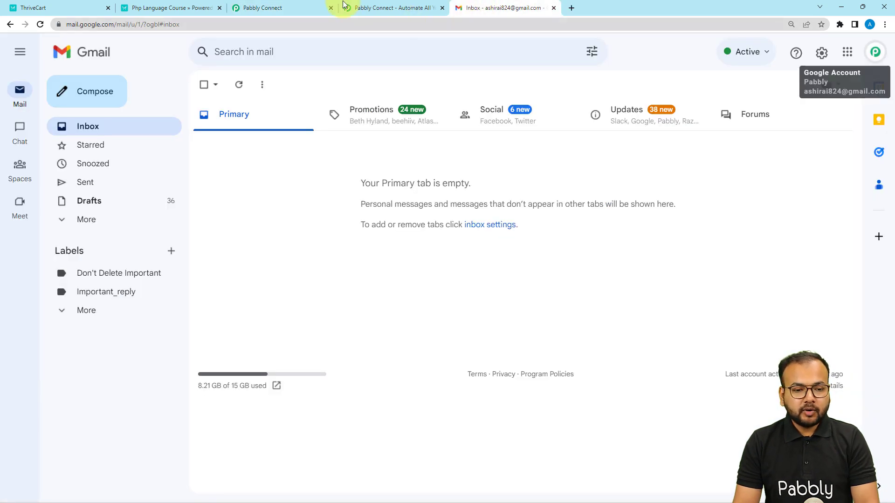
{"action": "left_click", "coordinate": [279, 8]}
{"action": "left_click", "coordinate": [264, 302]}
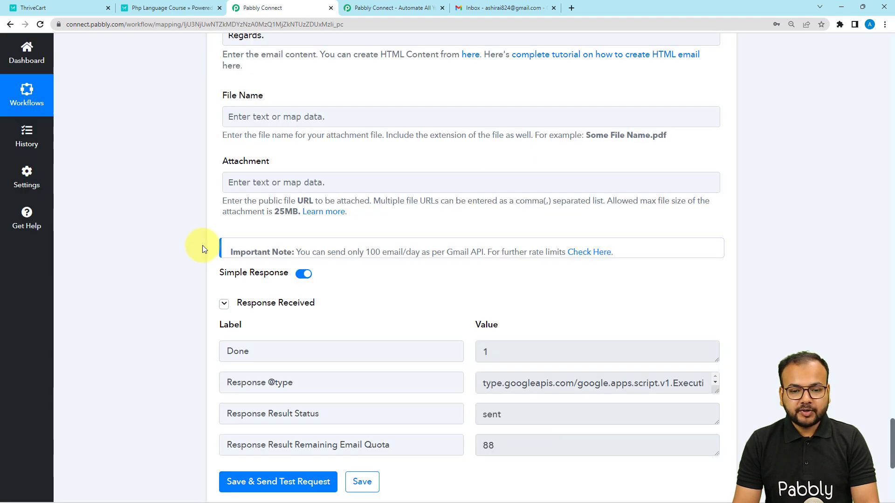
- Open the received "New Subscription received." test email in Gmail and compare it with the mapped email content
{"action": "left_click", "coordinate": [487, 11]}
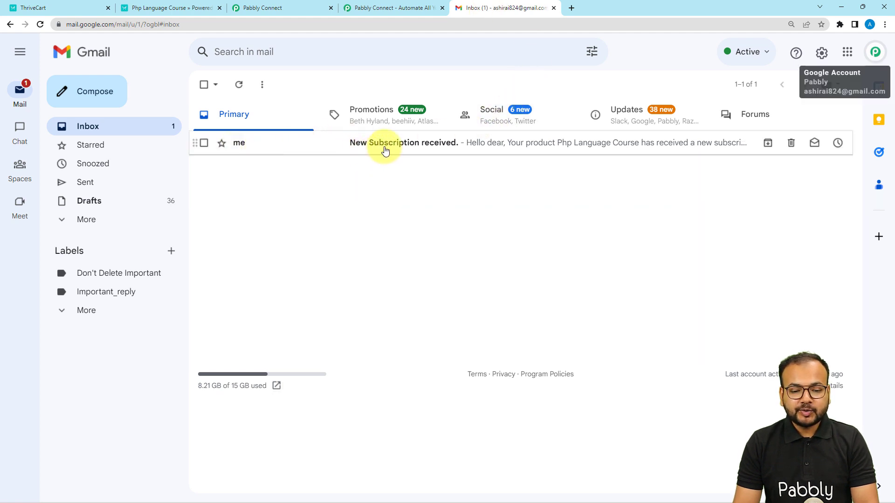
{"action": "left_click", "coordinate": [426, 144]}
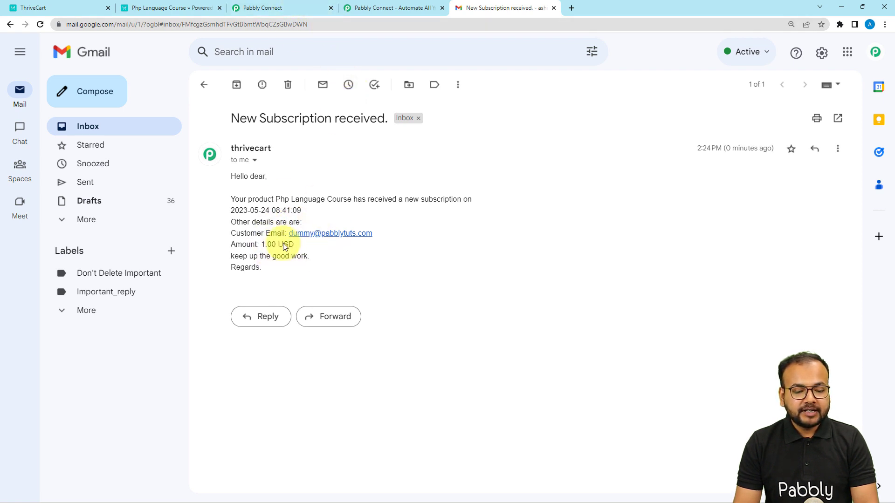
{"action": "left_click", "coordinate": [283, 7]}
{"action": "scroll", "coordinate": [204, 177], "scroll_direction": "up", "scroll_amount": 7}
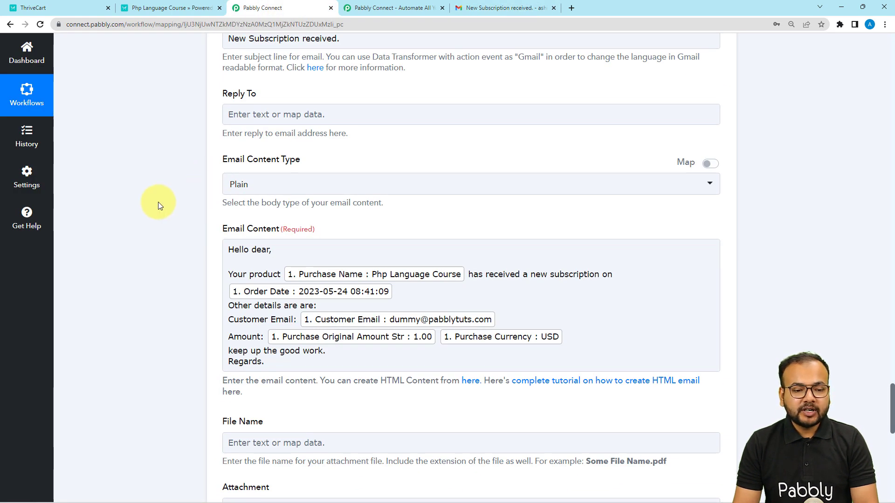
{"action": "scroll", "coordinate": [158, 202], "scroll_direction": "down", "scroll_amount": 1}
{"action": "scroll", "coordinate": [158, 202], "scroll_direction": "down", "scroll_amount": 1}
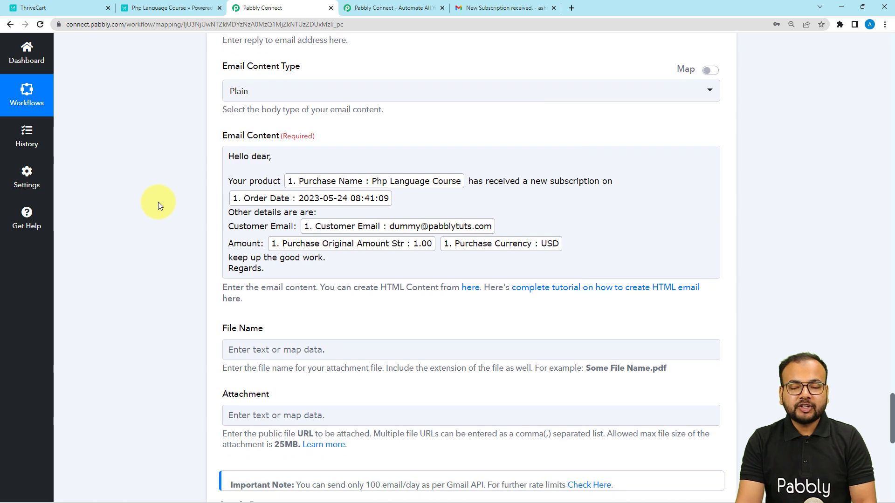